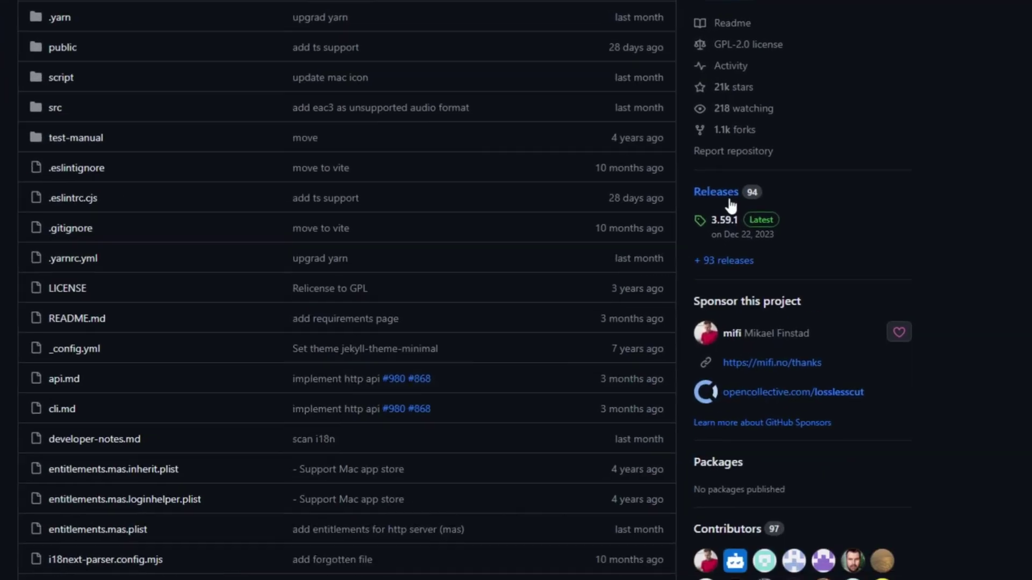
# On the project's Releases page, expand all 15 assets of the 3.59.1 release
pyautogui.click(729, 199)
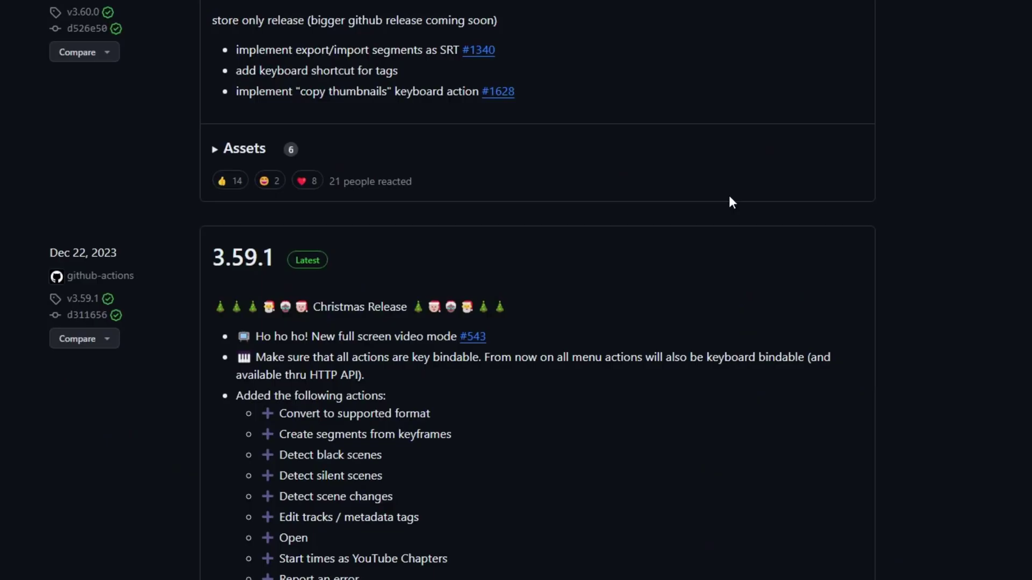
pyautogui.scroll(-8, 150, 184)
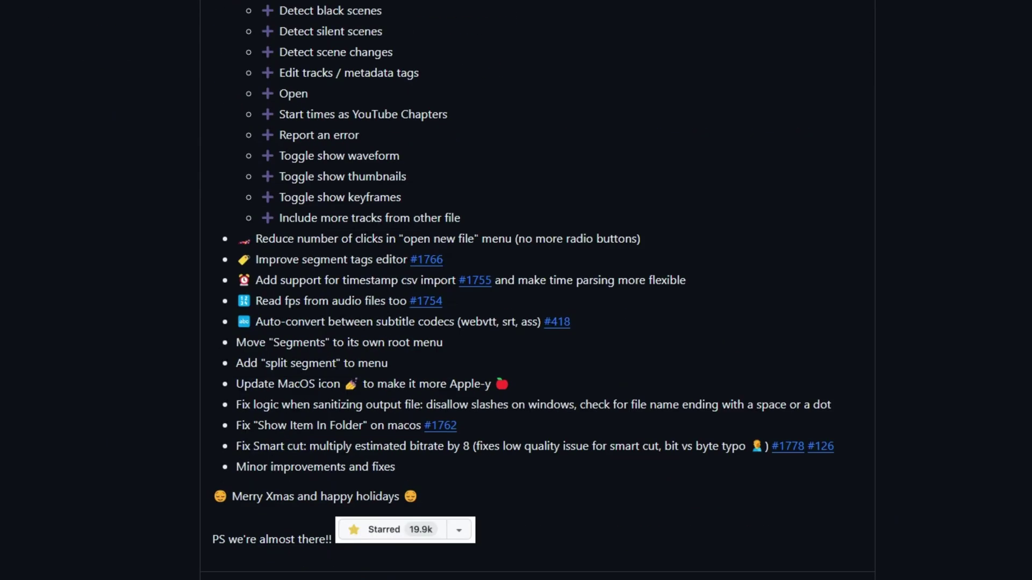
pyautogui.scroll(-8, 169, 365)
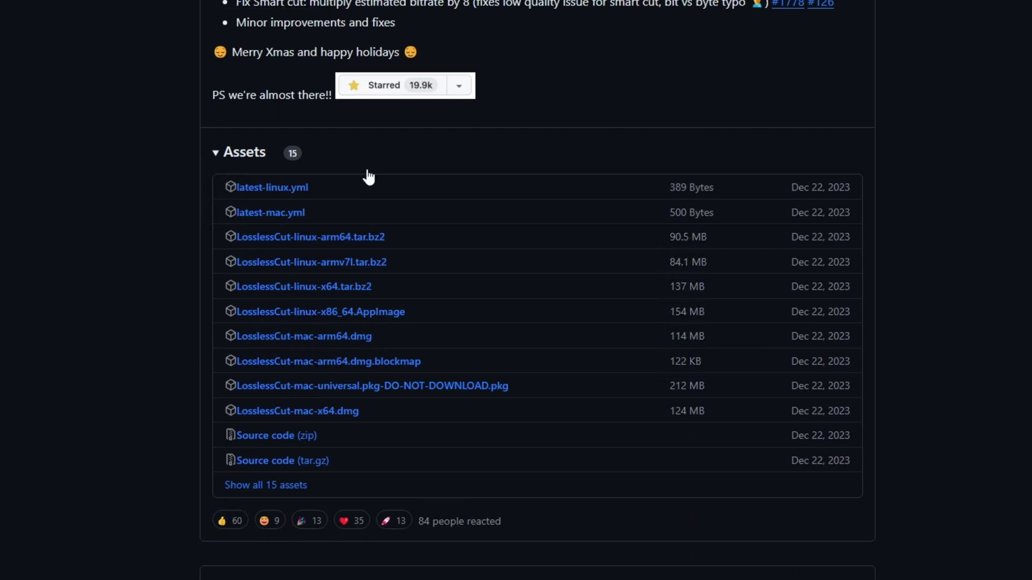
pyautogui.click(284, 486)
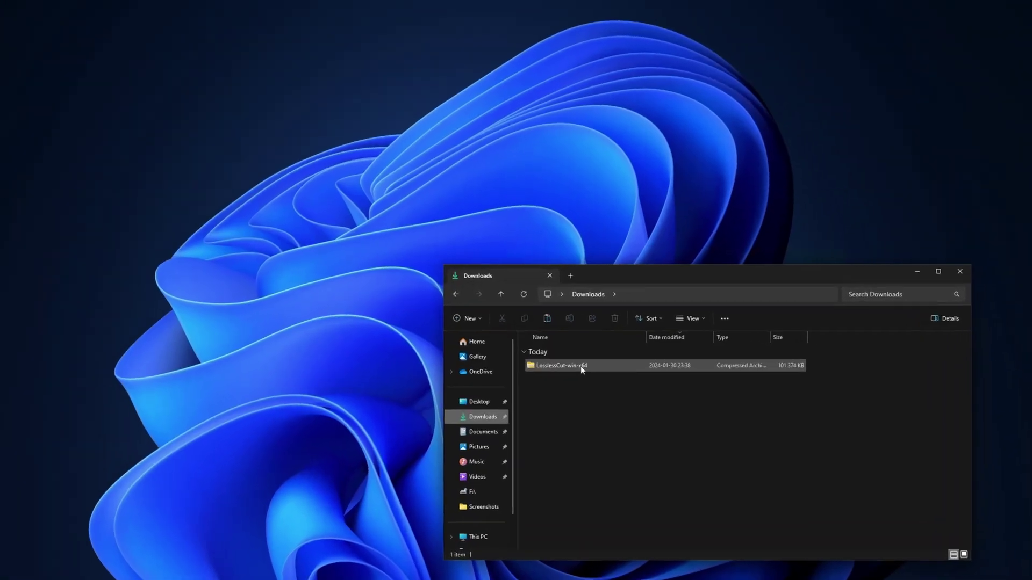
# Extract the LosslessCut-win-x64 archive into its suggested folder
pyautogui.rightClick(573, 353)
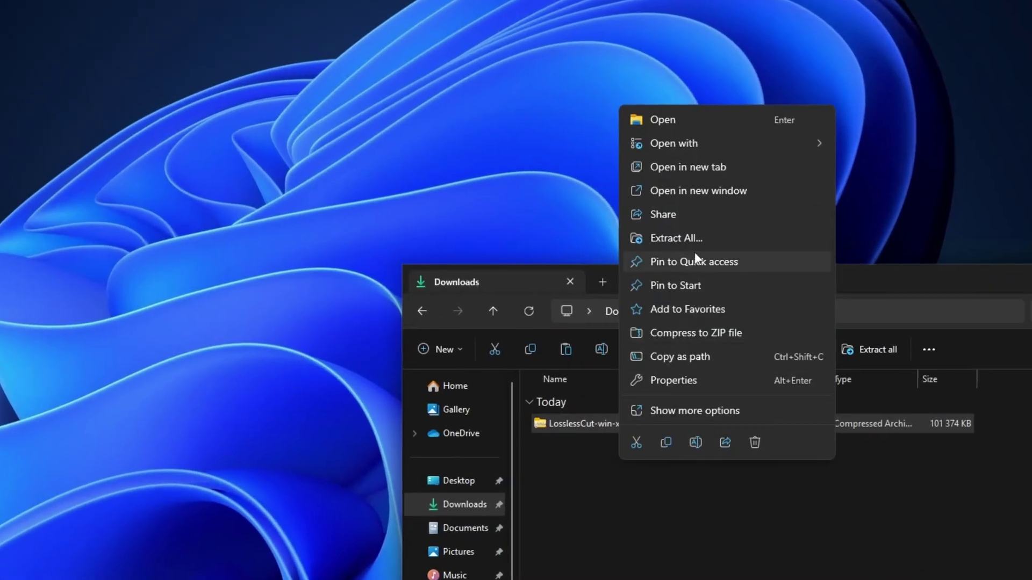
pyautogui.click(704, 238)
pyautogui.click(662, 446)
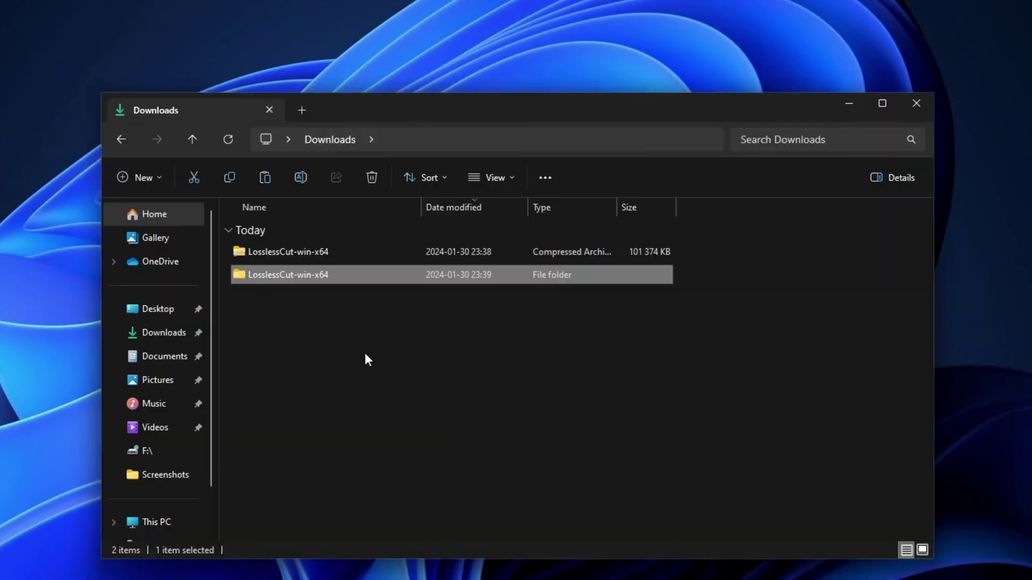
# Copy the extracted LosslessCut-win-x64 folder to the root of Local Disk (C:)
pyautogui.click(363, 350)
pyautogui.rightClick(291, 274)
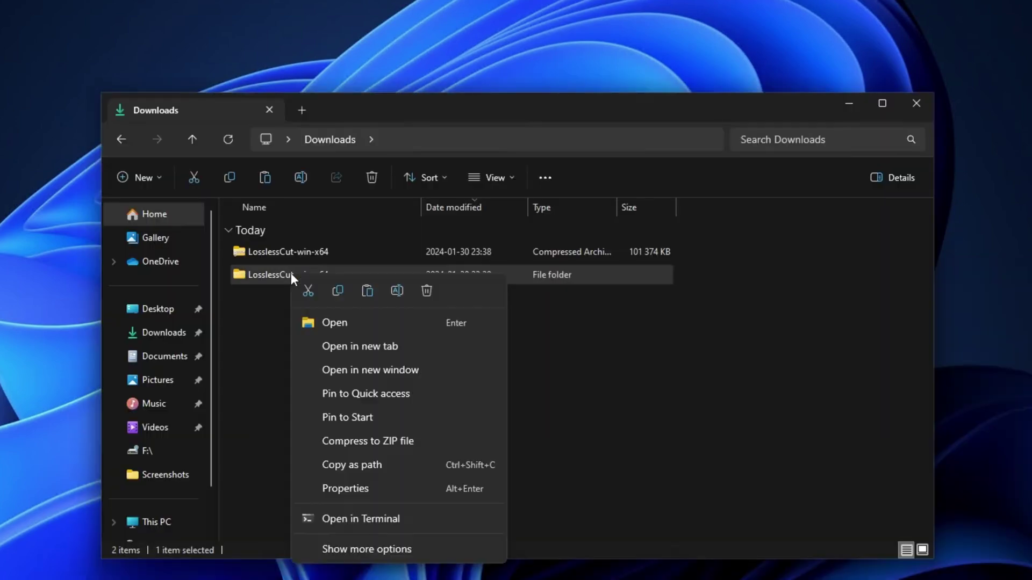
pyautogui.click(341, 295)
pyautogui.click(343, 328)
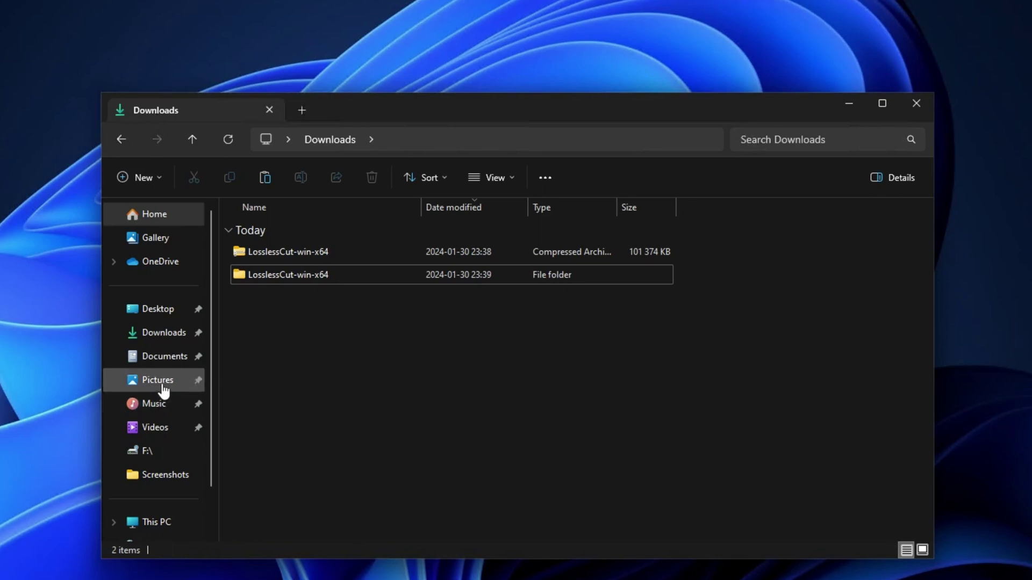
pyautogui.scroll(-2, 159, 472)
pyautogui.click(161, 471)
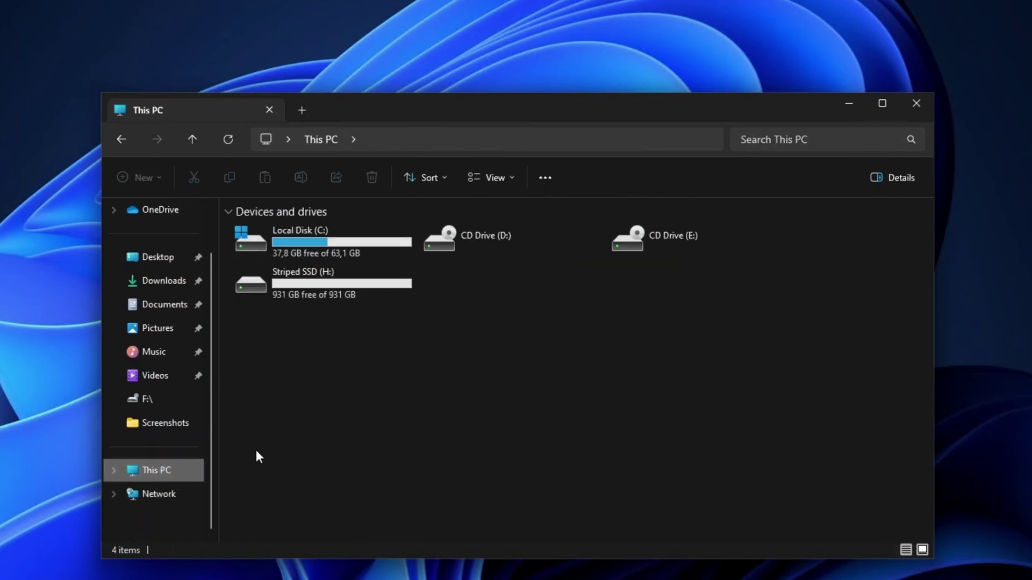
pyautogui.doubleClick(315, 257)
pyautogui.rightClick(266, 388)
pyautogui.click(284, 407)
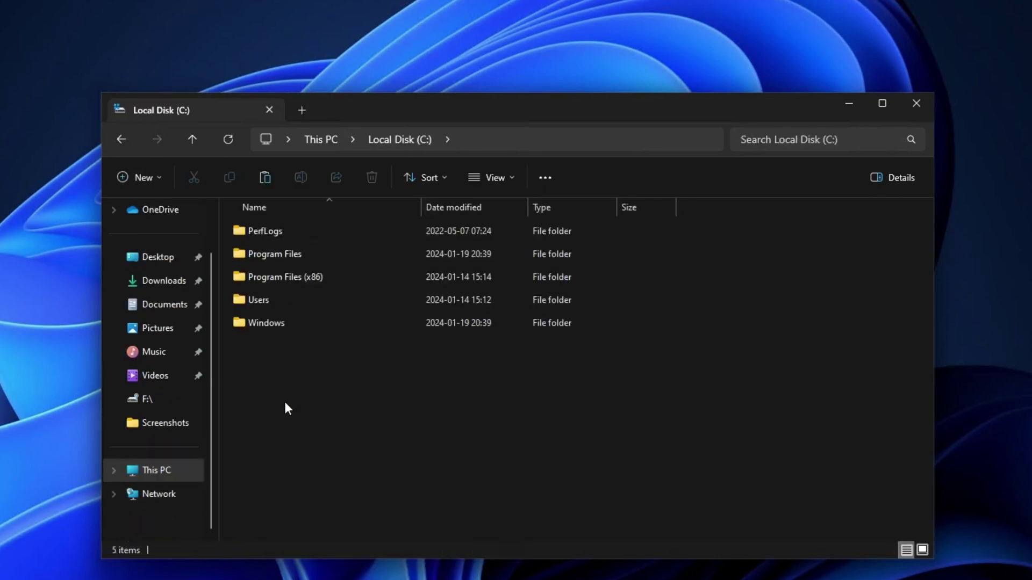
pyautogui.click(289, 409)
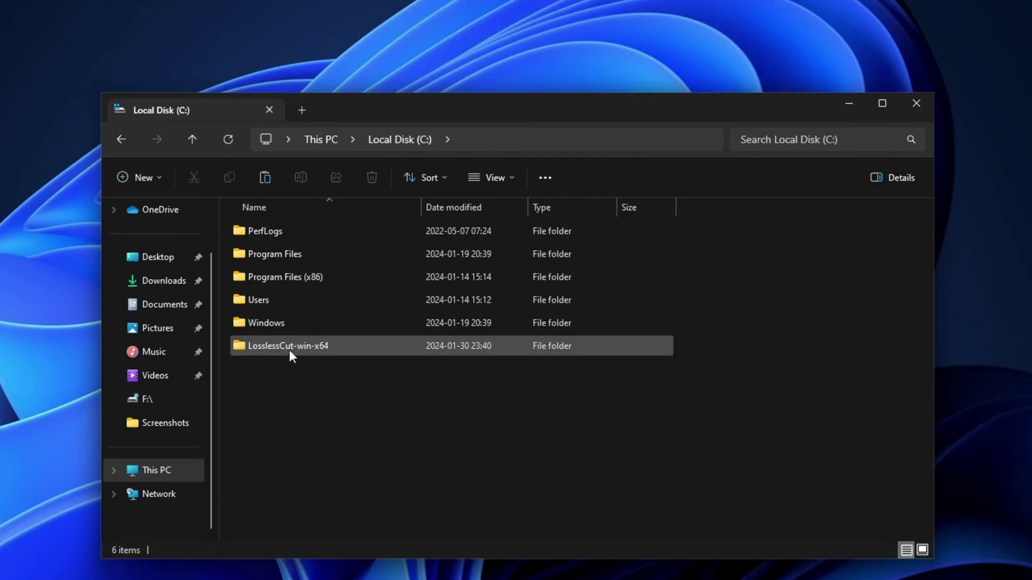
# Launch LosslessCut from C:\LosslessCut-win-x64, allowing it past the SmartScreen warning
pyautogui.doubleClick(286, 350)
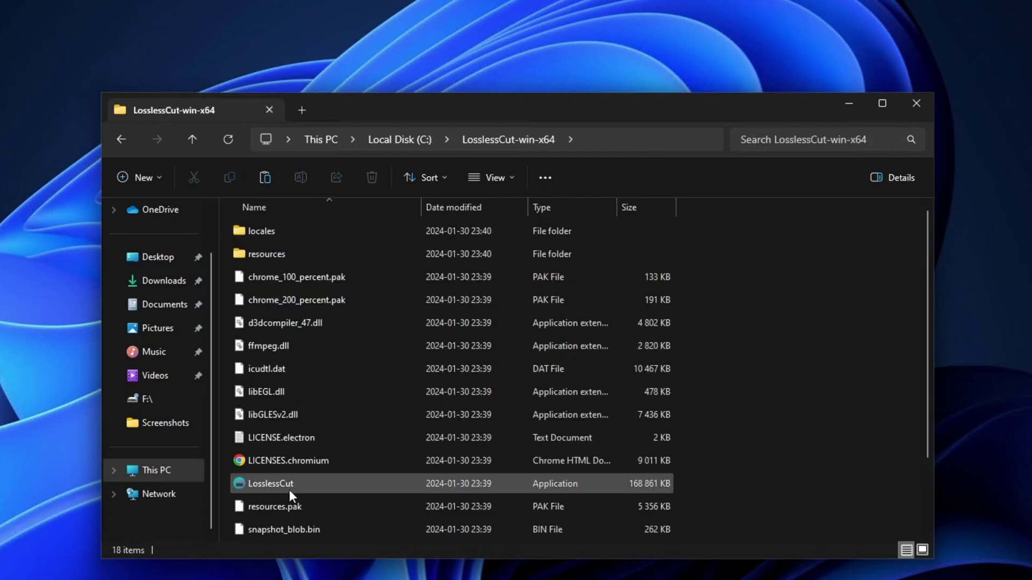
pyautogui.click(289, 486)
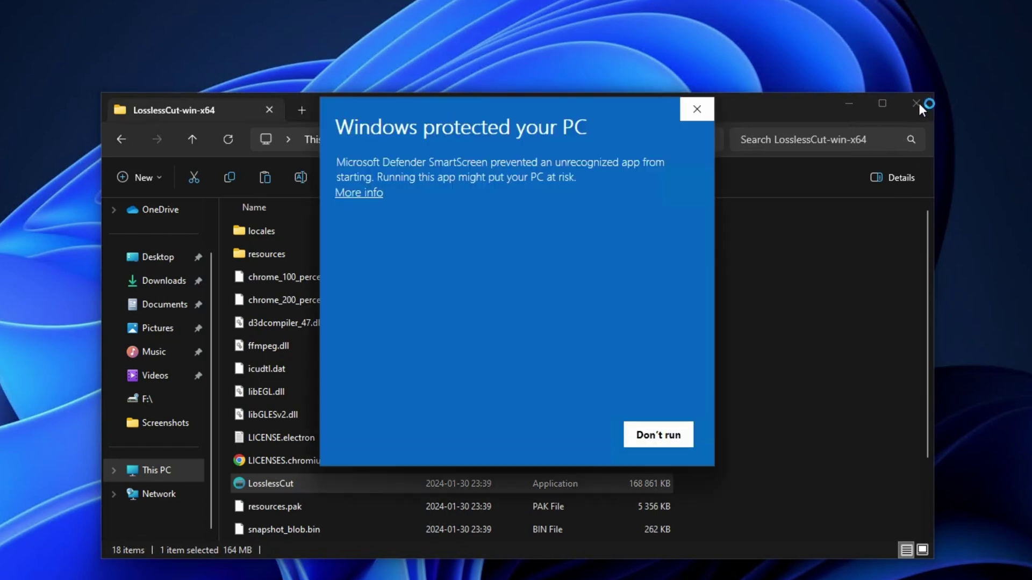
pyautogui.click(366, 193)
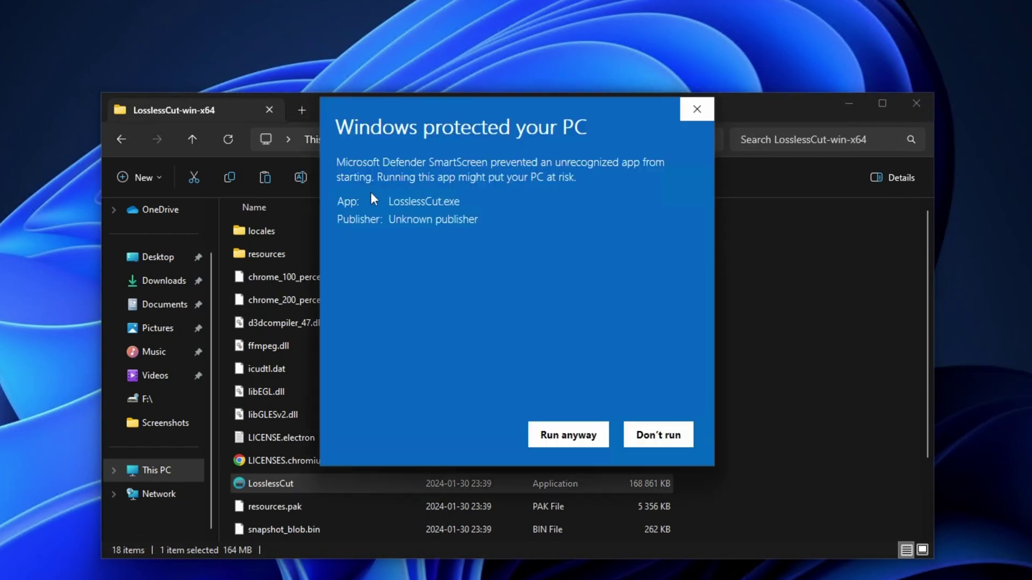
pyautogui.click(565, 438)
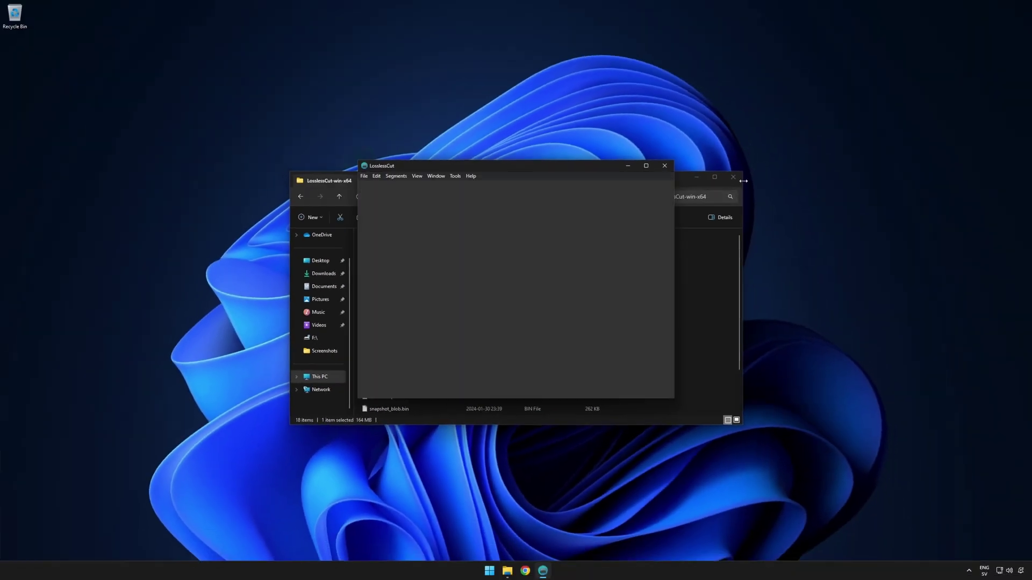
# Close Explorer, maximize LosslessCut, and open Countdown from the Videos folder via File > Open
pyautogui.click(734, 178)
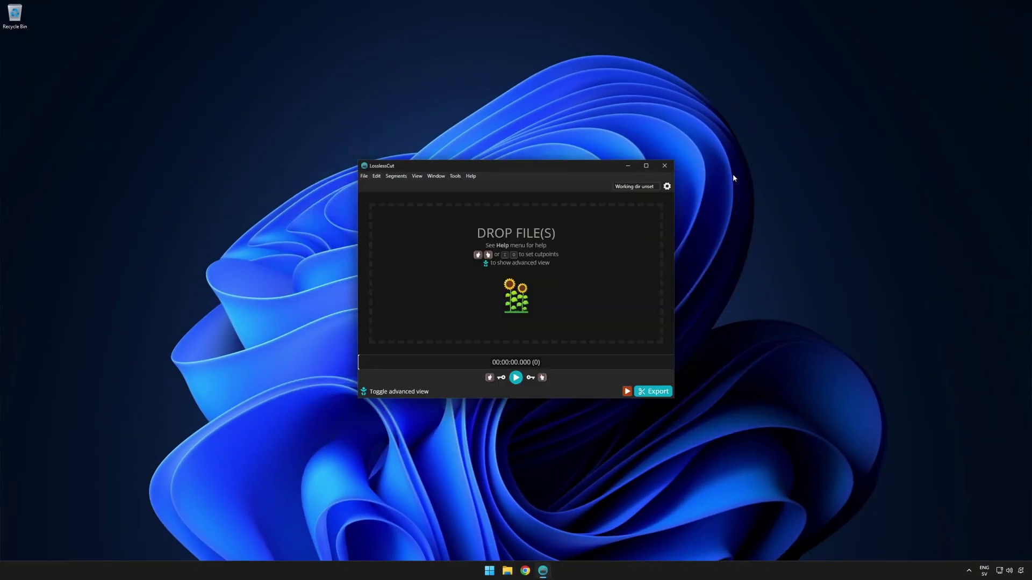
pyautogui.click(645, 166)
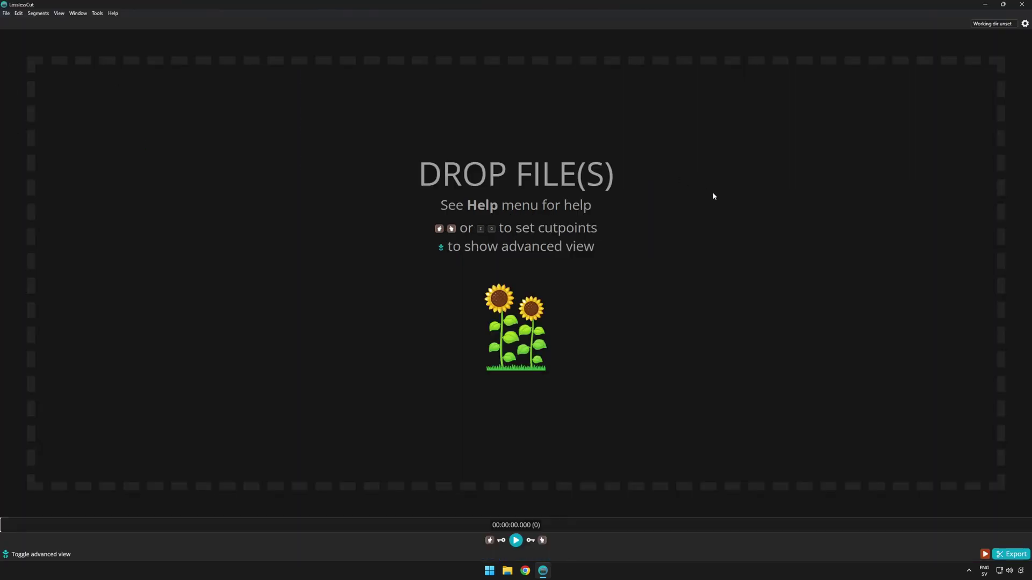
pyautogui.click(7, 13)
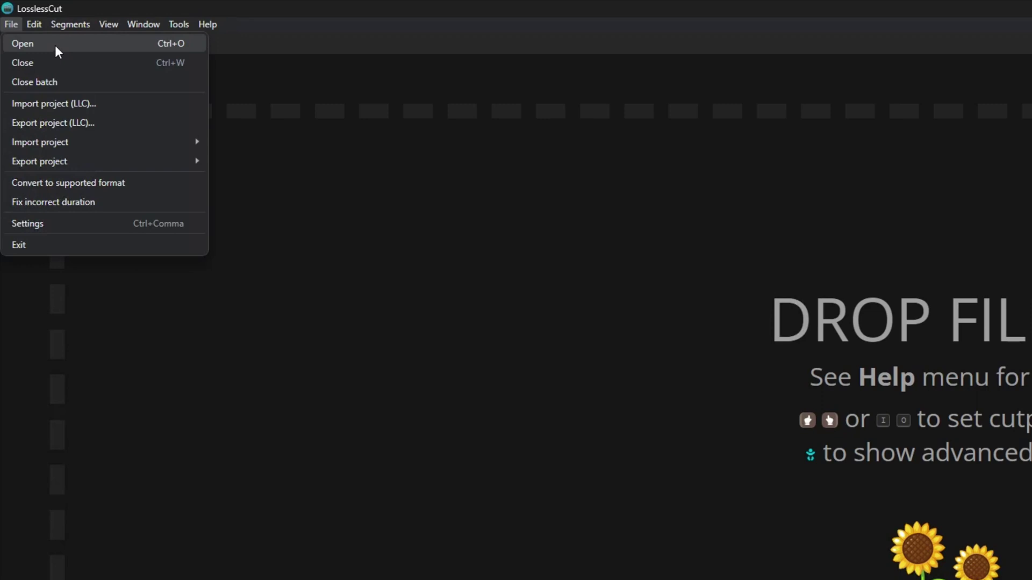
pyautogui.click(56, 46)
pyautogui.click(340, 162)
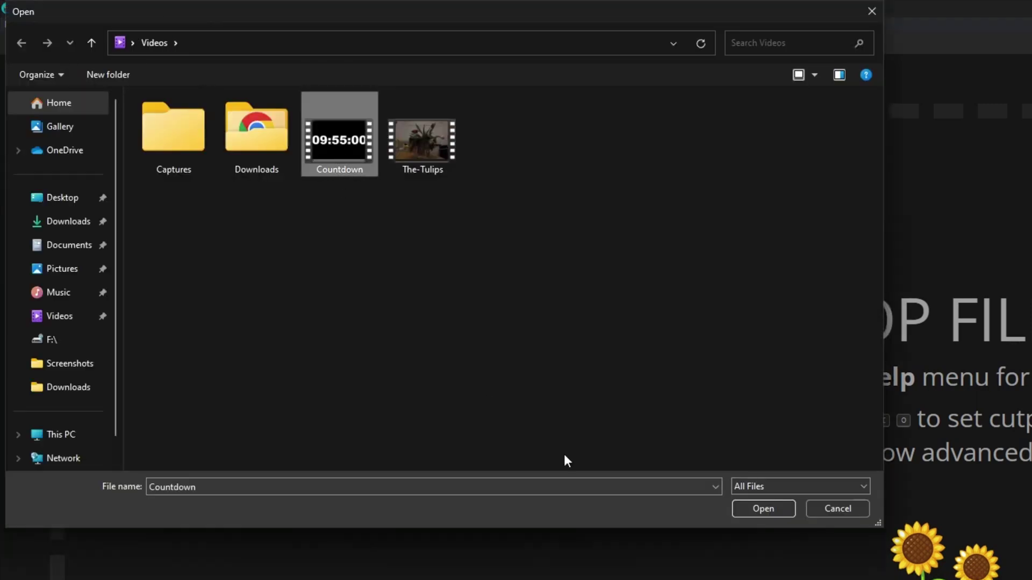
pyautogui.click(758, 511)
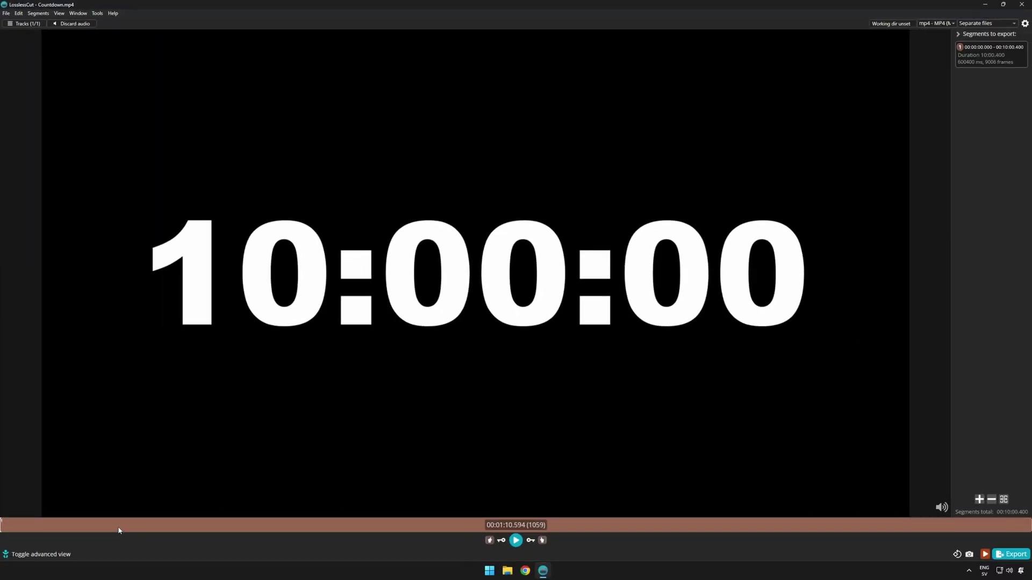
# Preview the countdown by jumping along the timeline from start to end
pyautogui.click(89, 531)
pyautogui.click(133, 530)
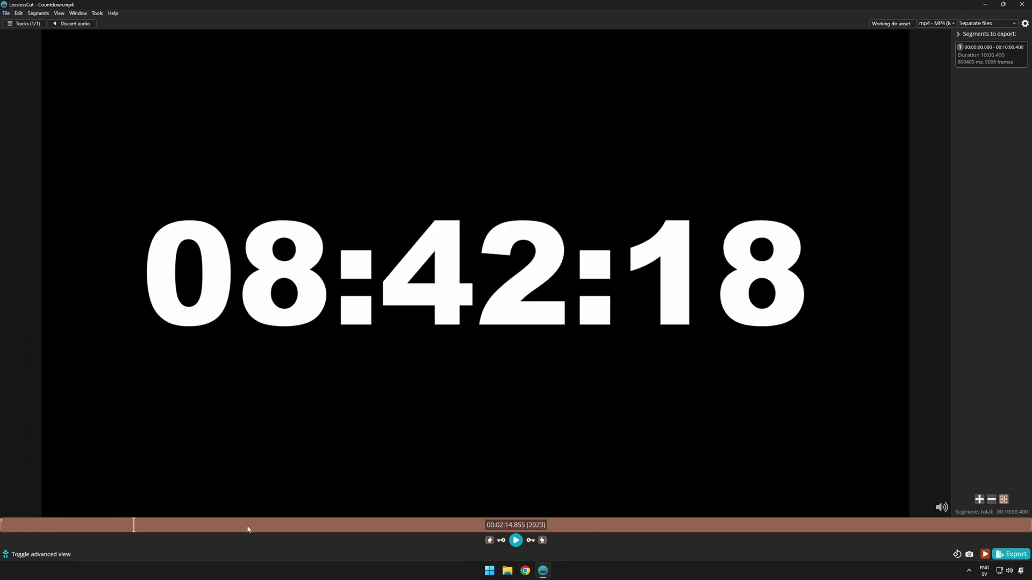
pyautogui.click(248, 530)
pyautogui.click(370, 530)
pyautogui.click(611, 531)
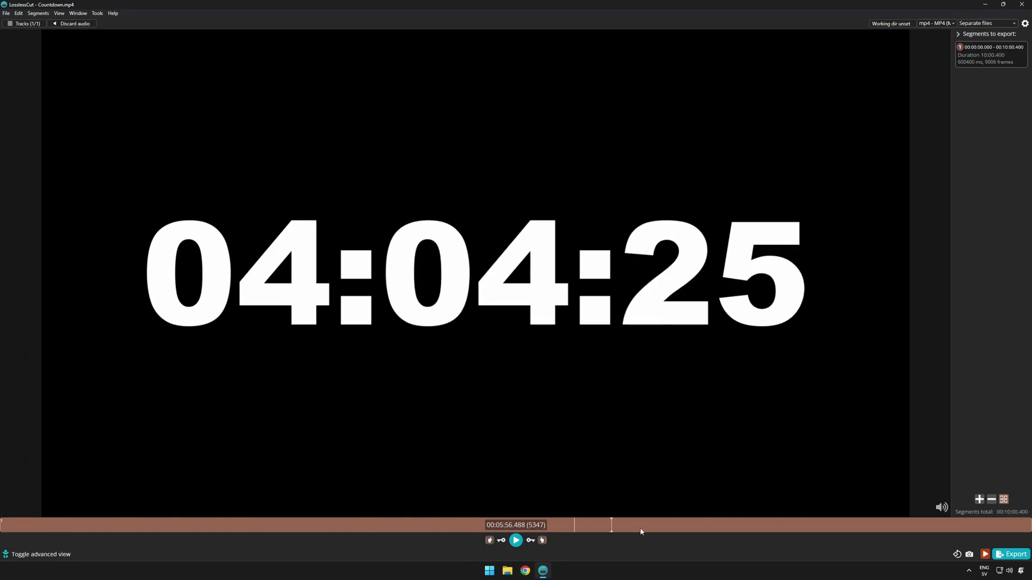
pyautogui.click(722, 530)
pyautogui.click(812, 530)
pyautogui.click(967, 530)
pyautogui.click(1021, 530)
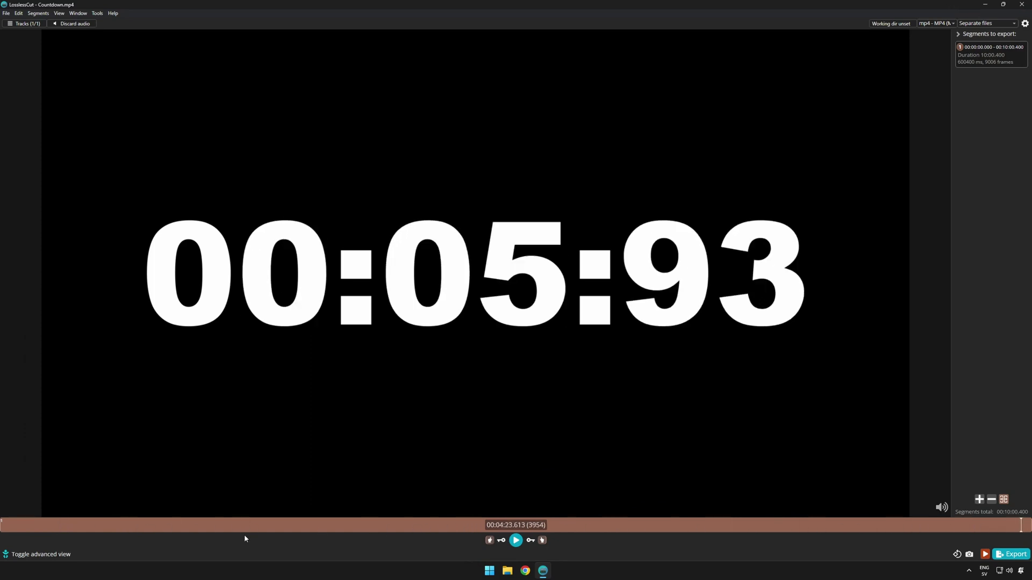
pyautogui.click(78, 526)
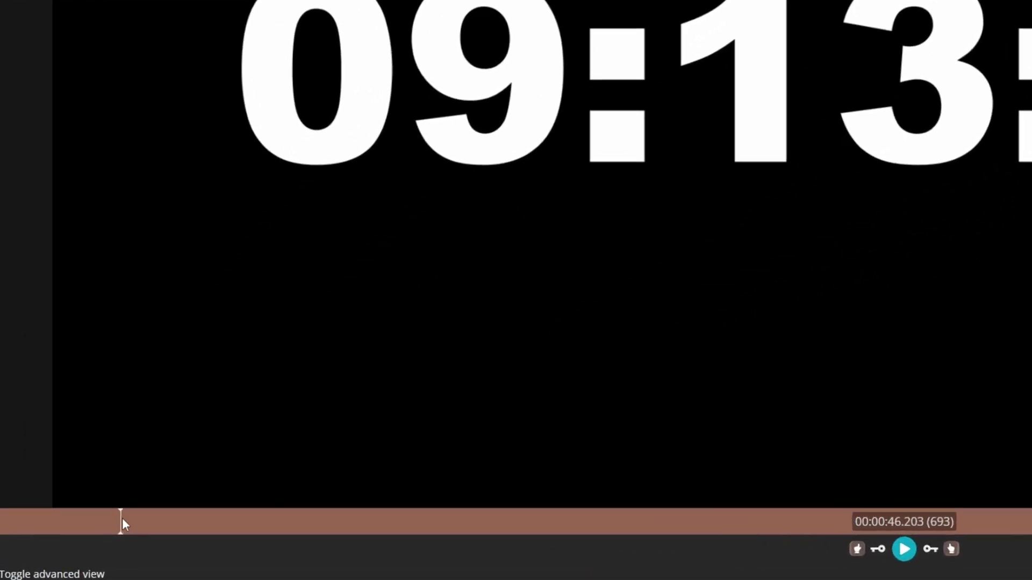
# Place the playhead on the 00:01:00 keyframe and set the segment end there
pyautogui.moveTo(122, 519); pyautogui.dragTo(165, 520)
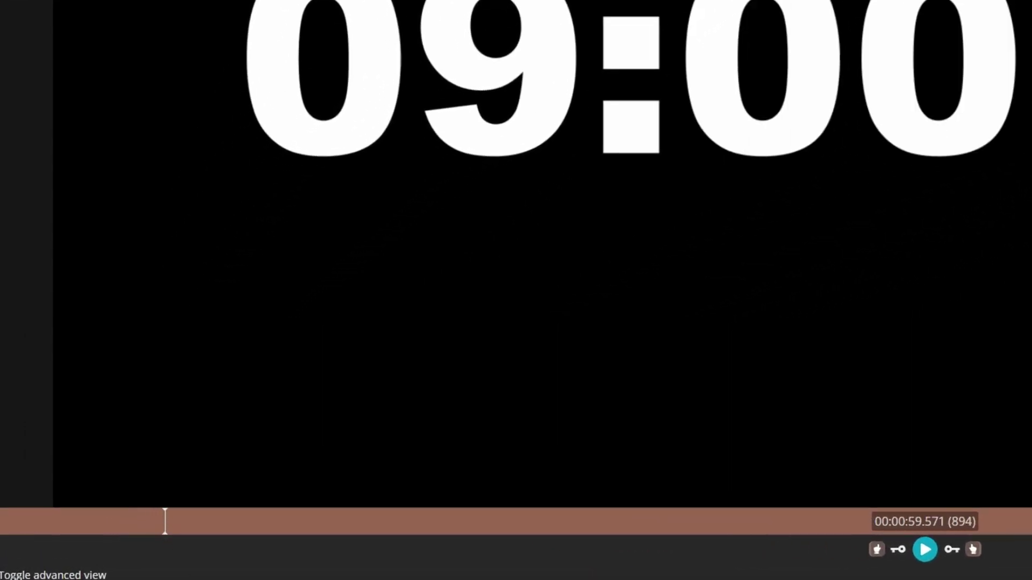
pyautogui.click(951, 550)
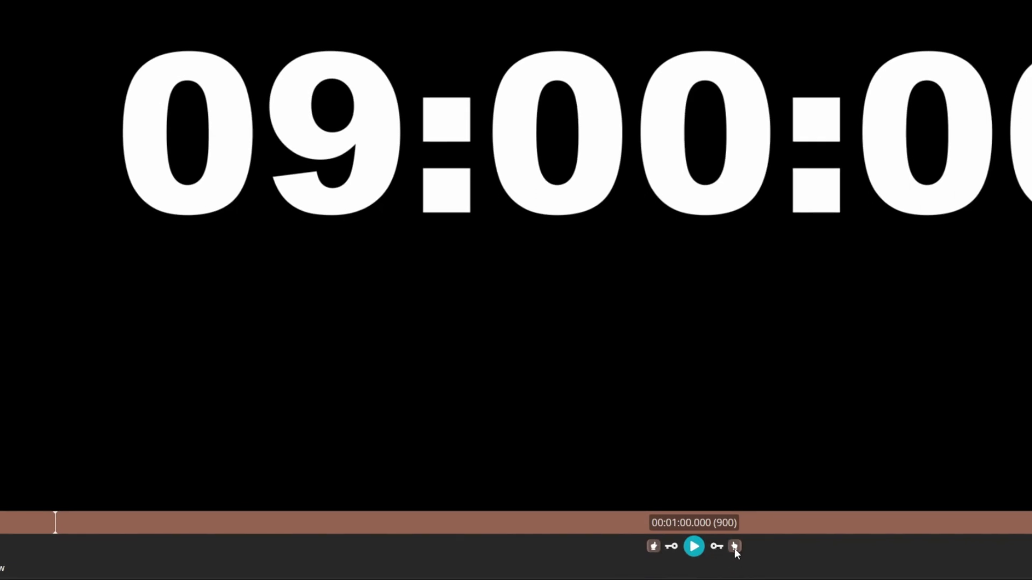
pyautogui.click(734, 549)
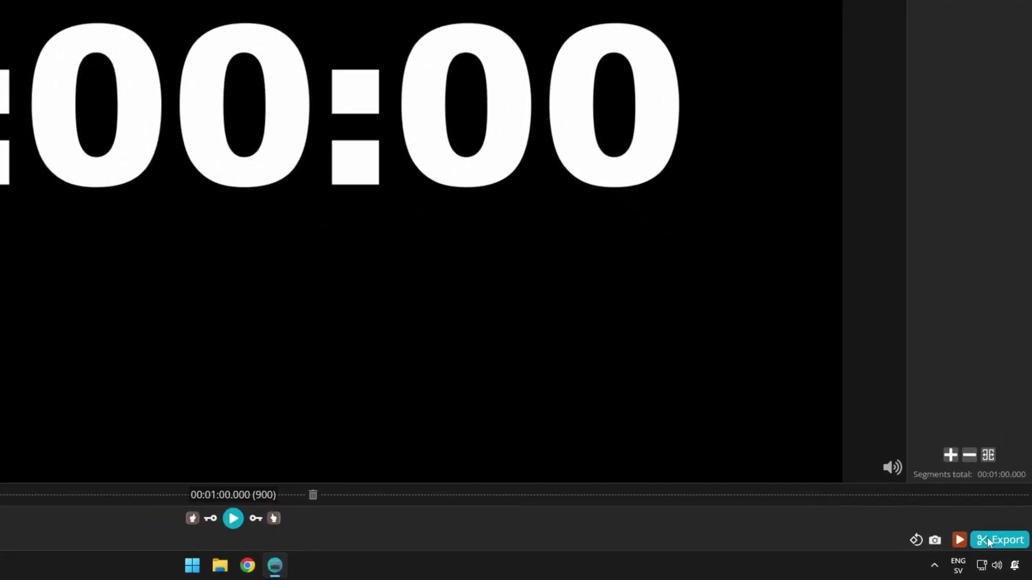
# Export the 0:00–1:00 segment and open Countdown-00.00.00.000-00.01.00.000.mp4 from Videos
pyautogui.click(988, 538)
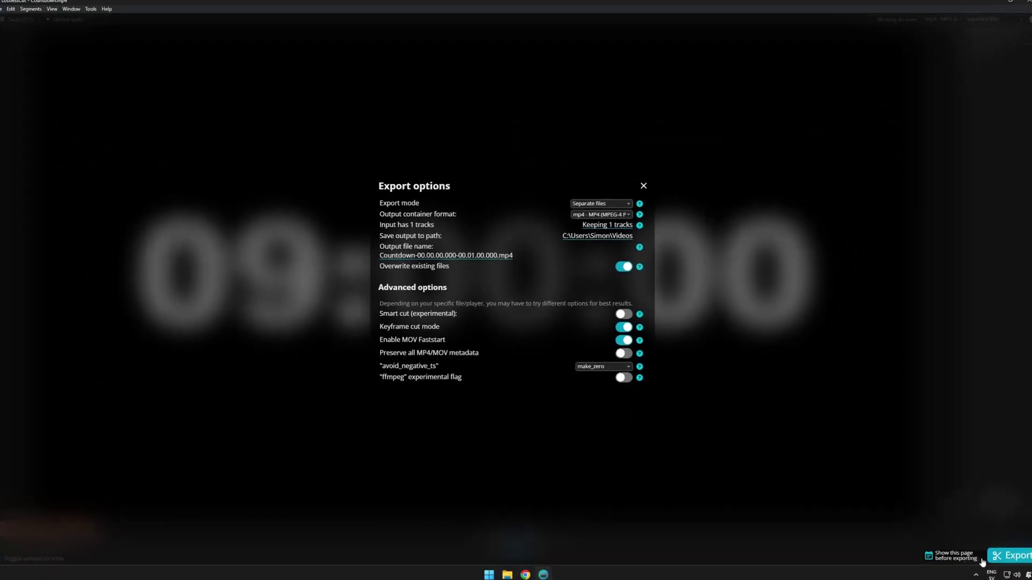
pyautogui.click(993, 553)
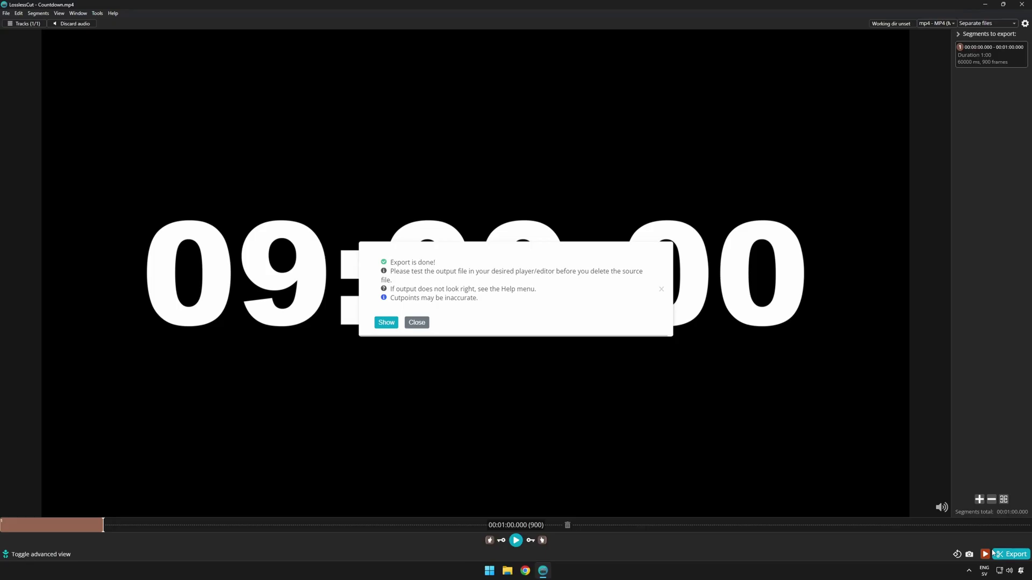
pyautogui.click(386, 322)
pyautogui.doubleClick(440, 341)
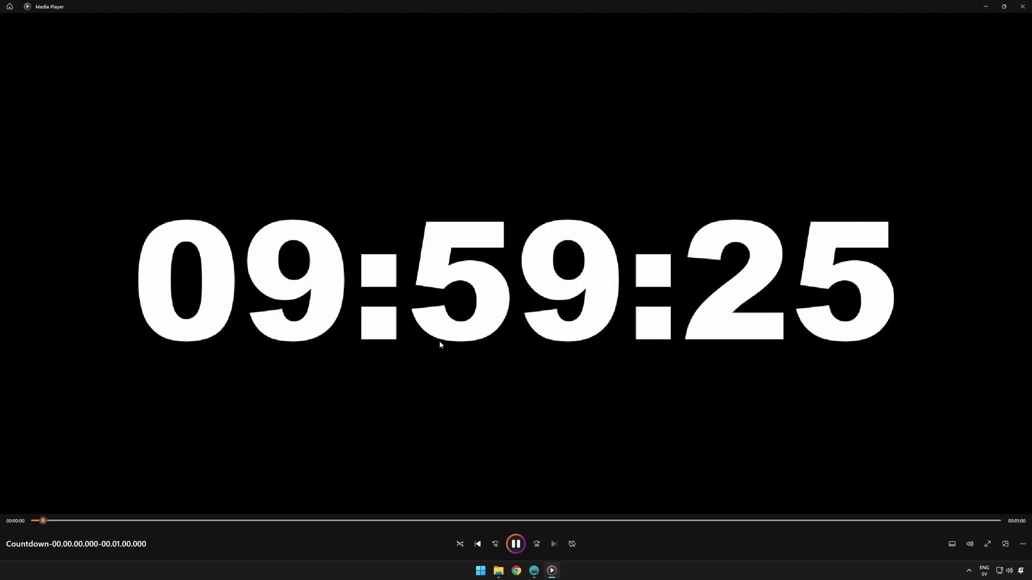
# Seek through the exported clip to its 00:01:00 end, then close Media Player
pyautogui.moveTo(317, 521); pyautogui.dragTo(516, 521)
pyautogui.click(681, 521)
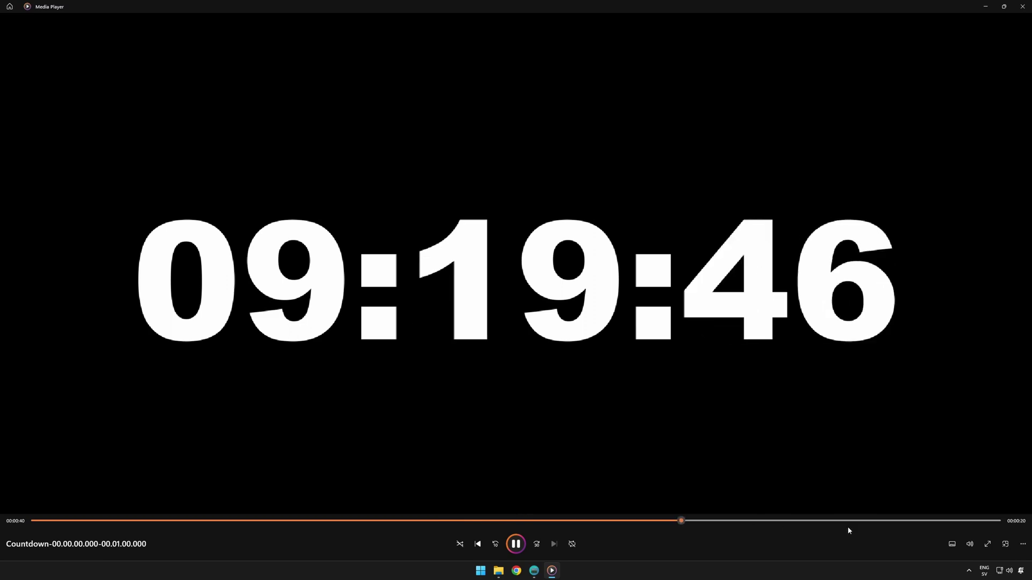
pyautogui.click(973, 522)
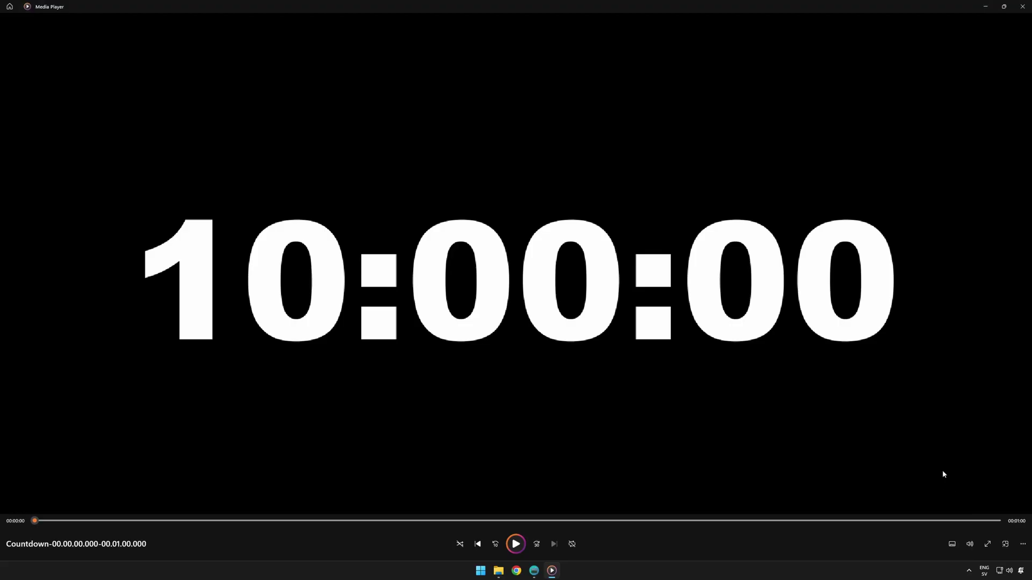
pyautogui.click(1022, 6)
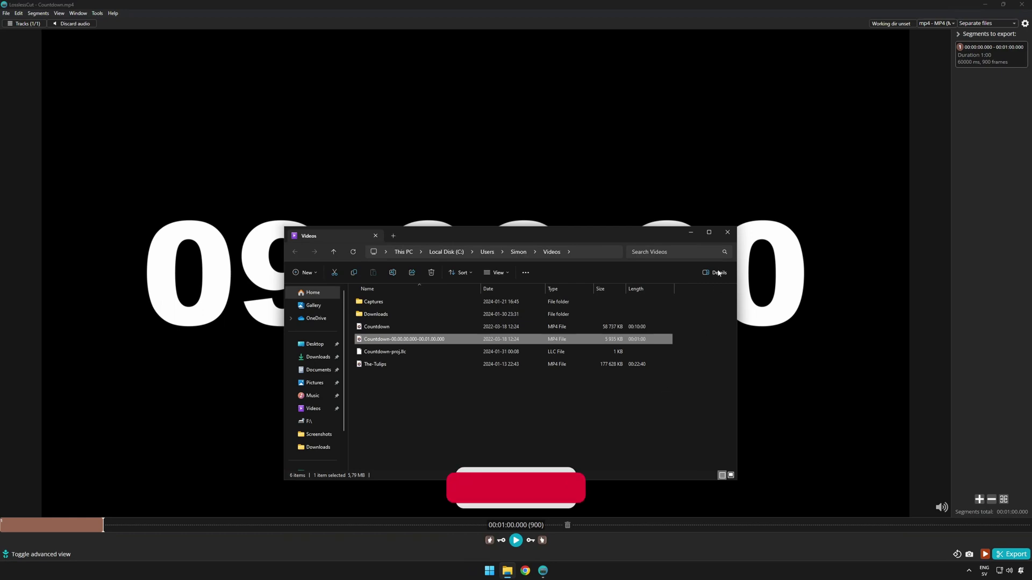
# Close the Videos folder window
pyautogui.click(728, 232)
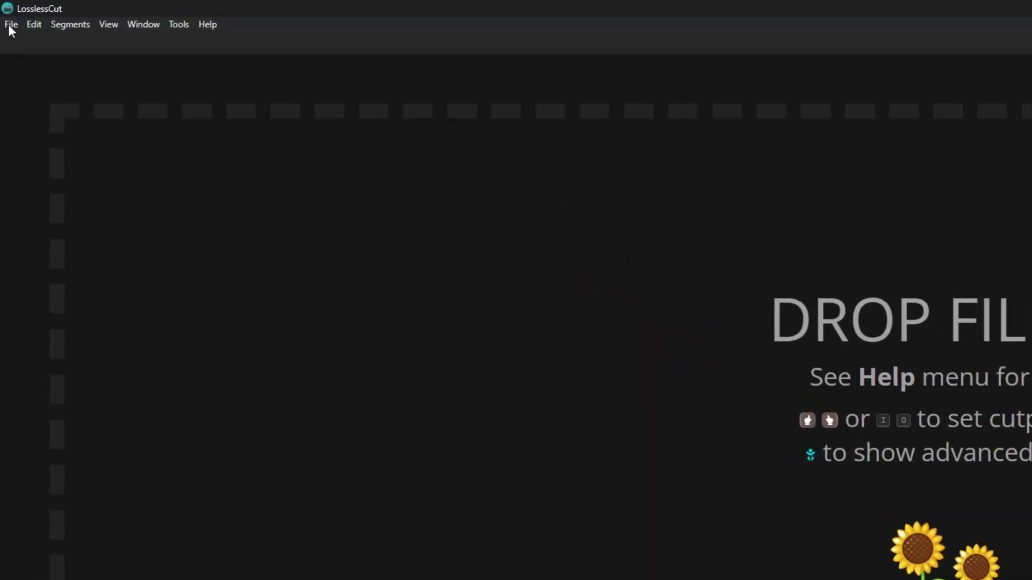
# Load both exported Countdown clips into LosslessCut
pyautogui.click(8, 24)
pyautogui.click(41, 45)
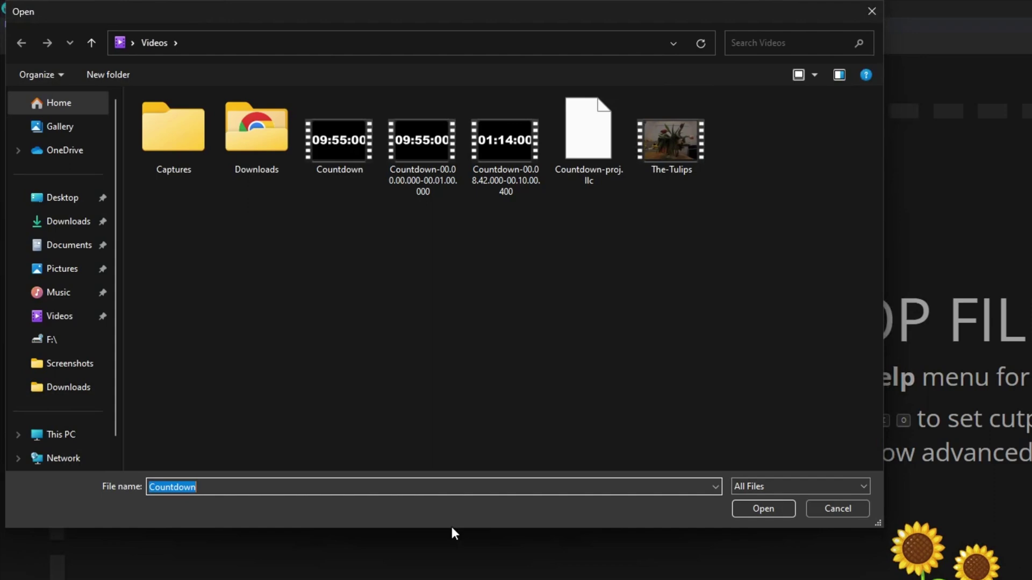
pyautogui.moveTo(523, 224); pyautogui.dragTo(449, 138)
pyautogui.click(776, 513)
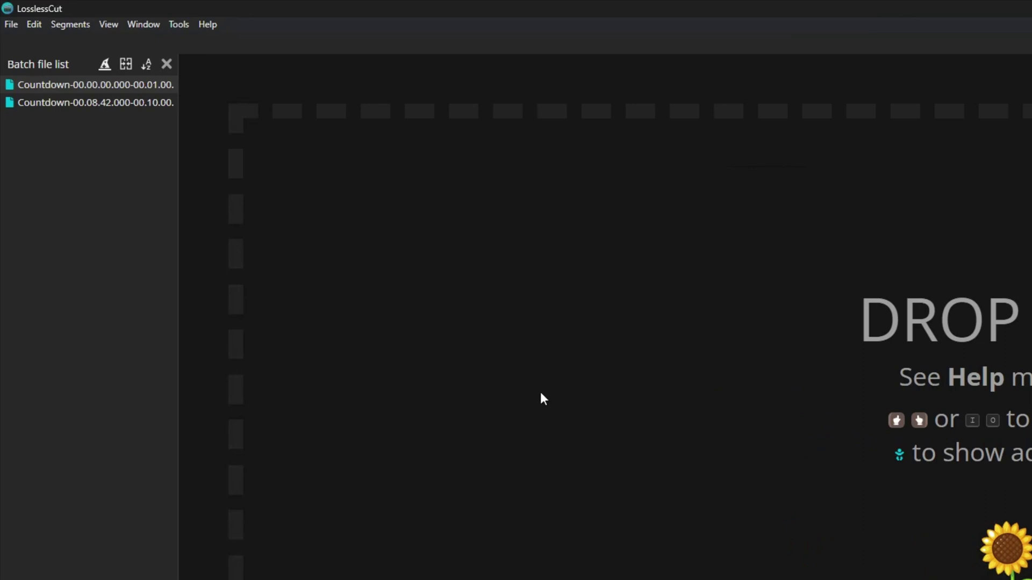
# Merge the two clips with Check compatibility enabled and show the merged file
pyautogui.click(125, 64)
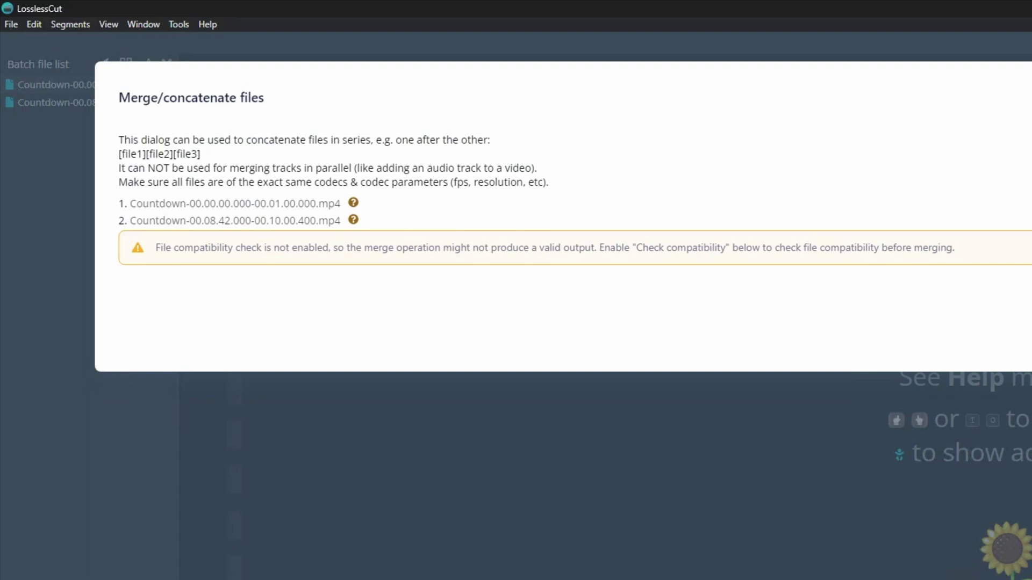
pyautogui.click(818, 261)
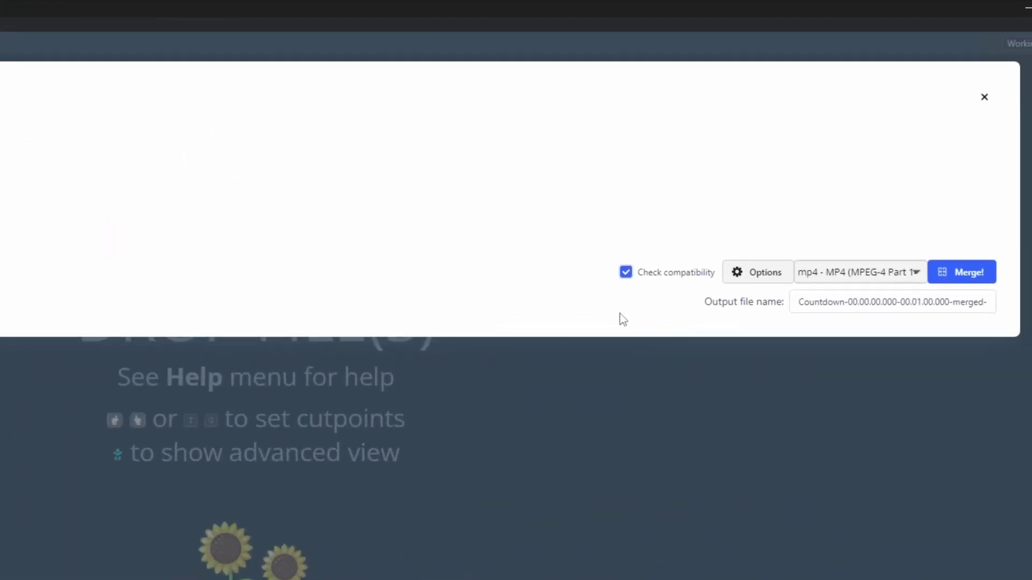
pyautogui.click(976, 280)
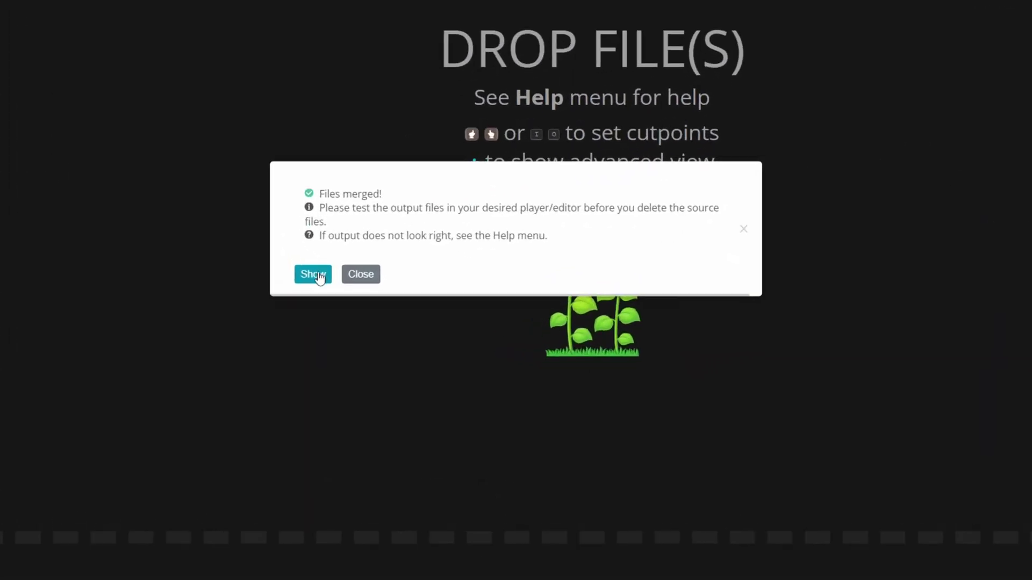
pyautogui.click(268, 384)
# Mark the first segment from 1:37 to 3:24
pyautogui.click(334, 487)
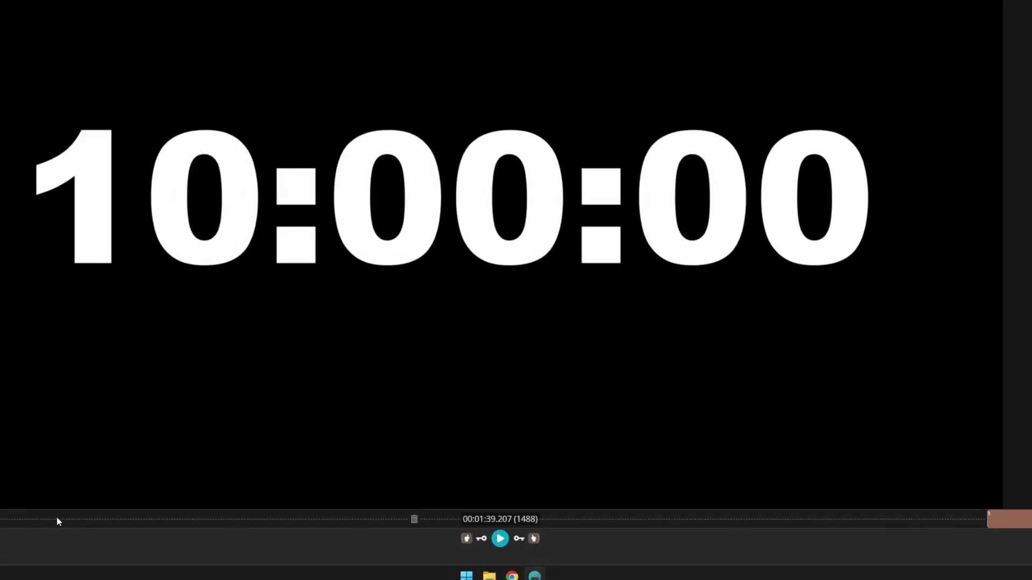
pyautogui.click(58, 521)
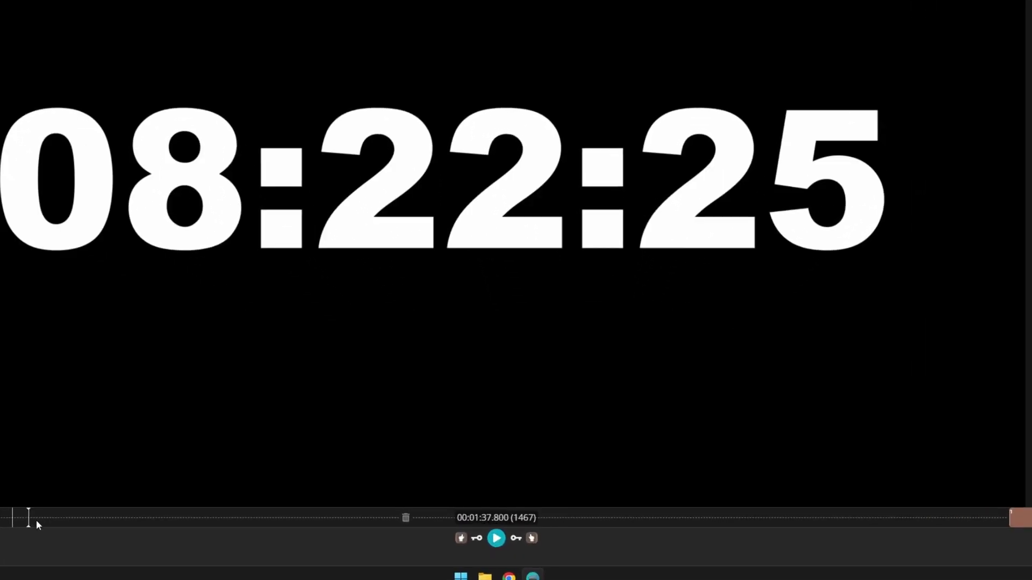
pyautogui.click(475, 539)
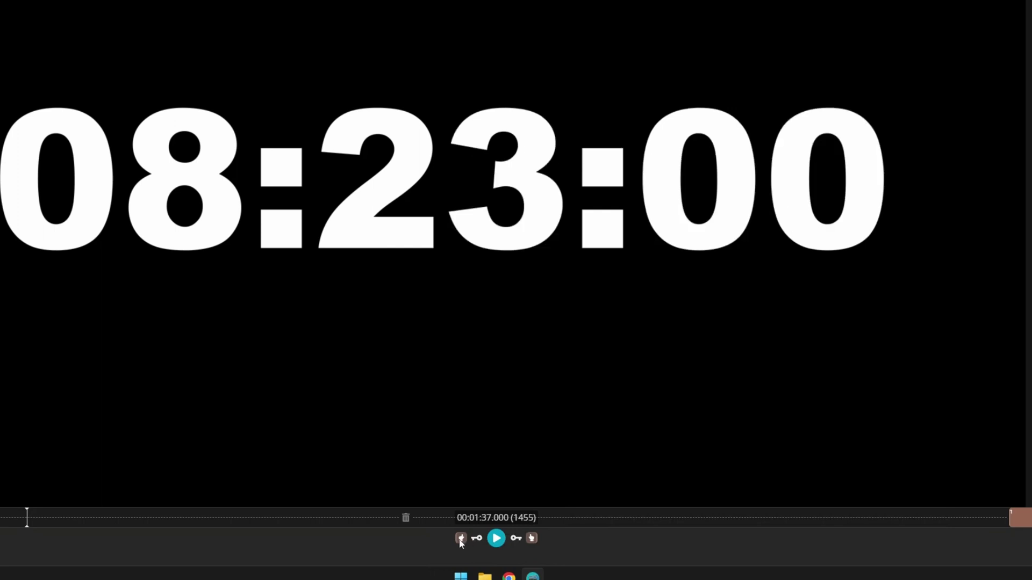
pyautogui.click(273, 518)
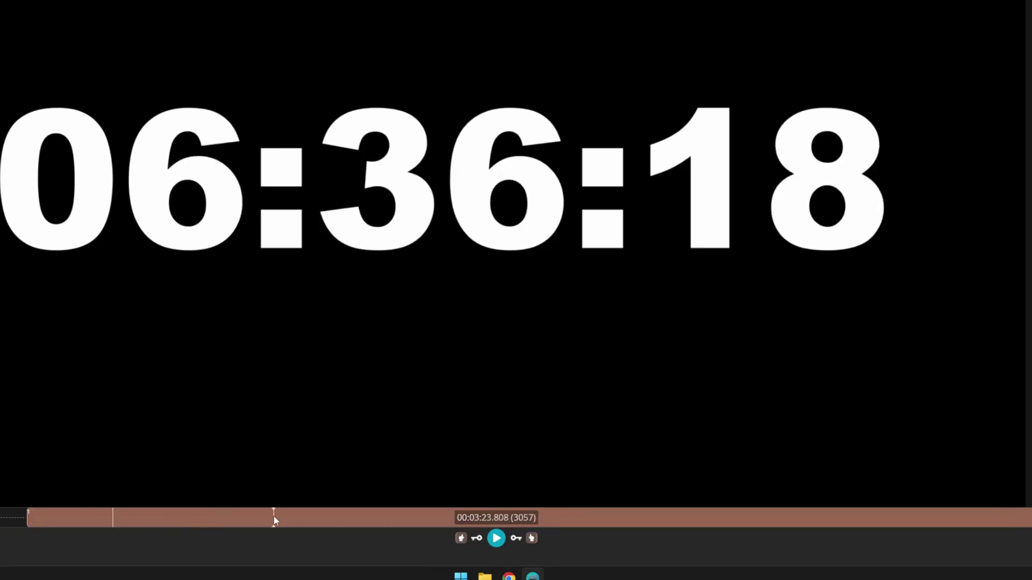
pyautogui.click(532, 538)
# Mark the 5:53–7:16 segment and the third one from 8:23 to 9:19
pyautogui.click(619, 518)
pyautogui.click(461, 538)
pyautogui.click(806, 518)
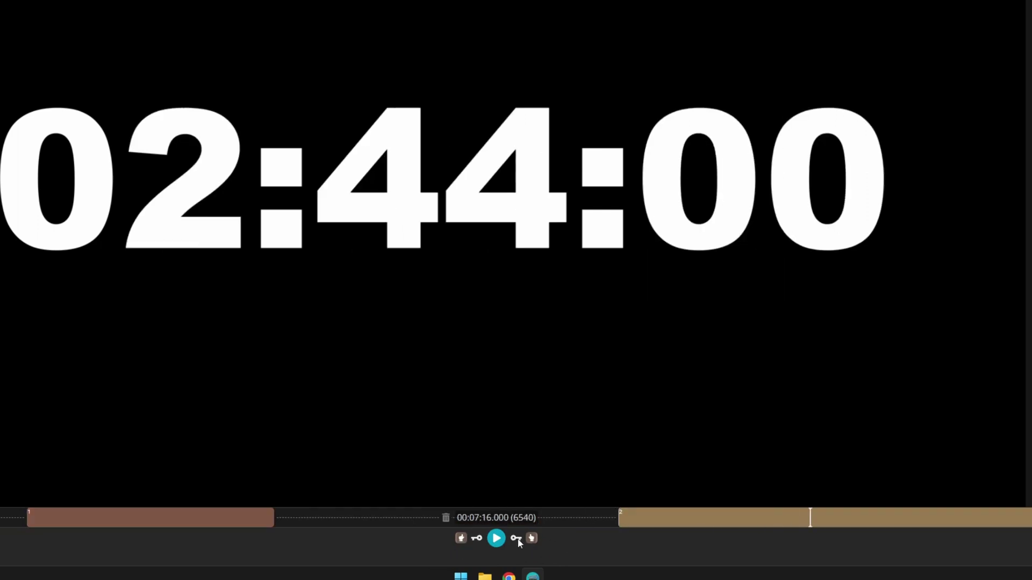
pyautogui.click(532, 538)
pyautogui.click(967, 518)
pyautogui.press('i')
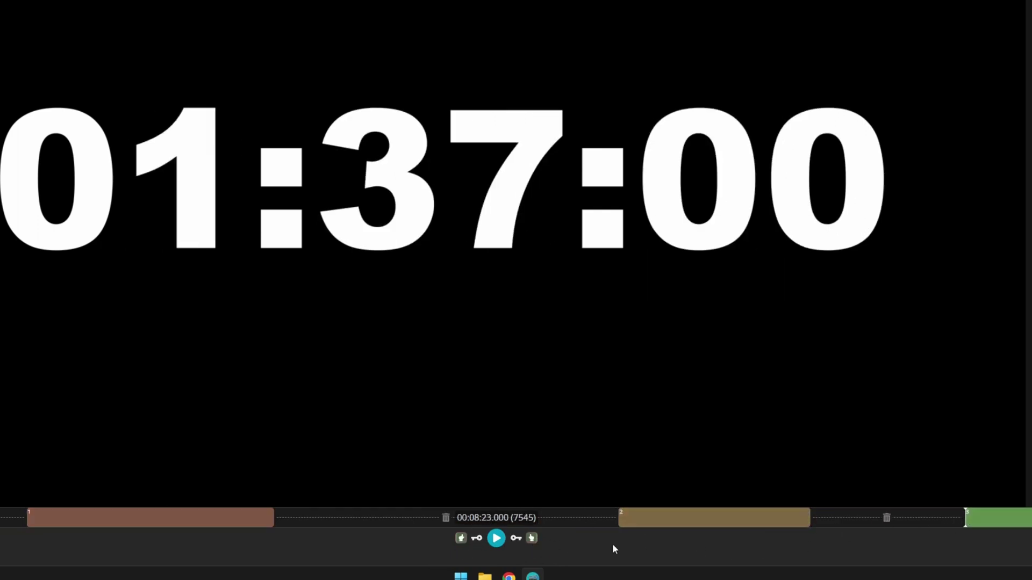
pyautogui.scroll(-5, 607, 548)
pyautogui.scroll(-1, 522, 540)
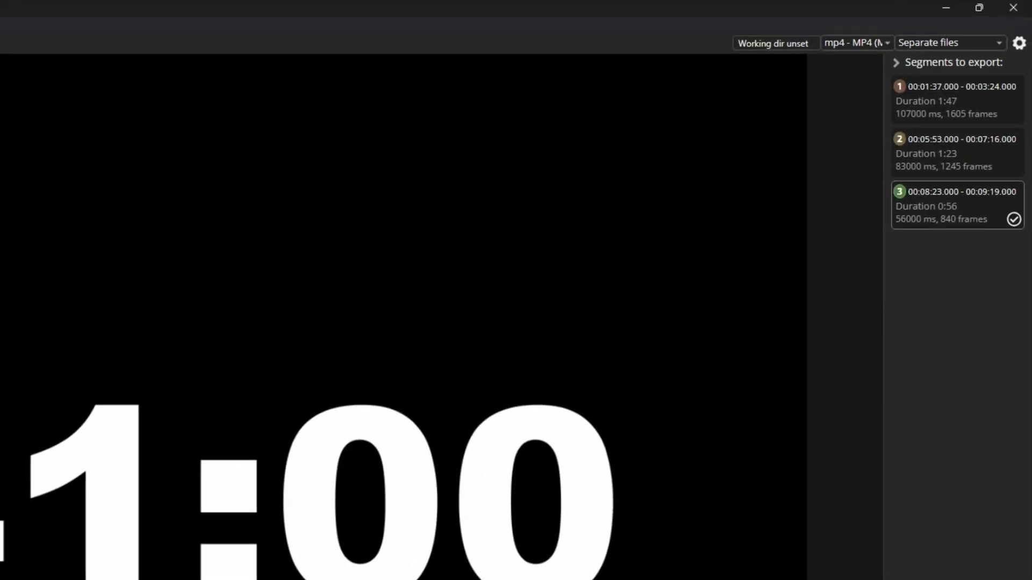
# Switch export mode to Merge cuts and export Countdown-cut-merged, shown in Videos
pyautogui.click(955, 43)
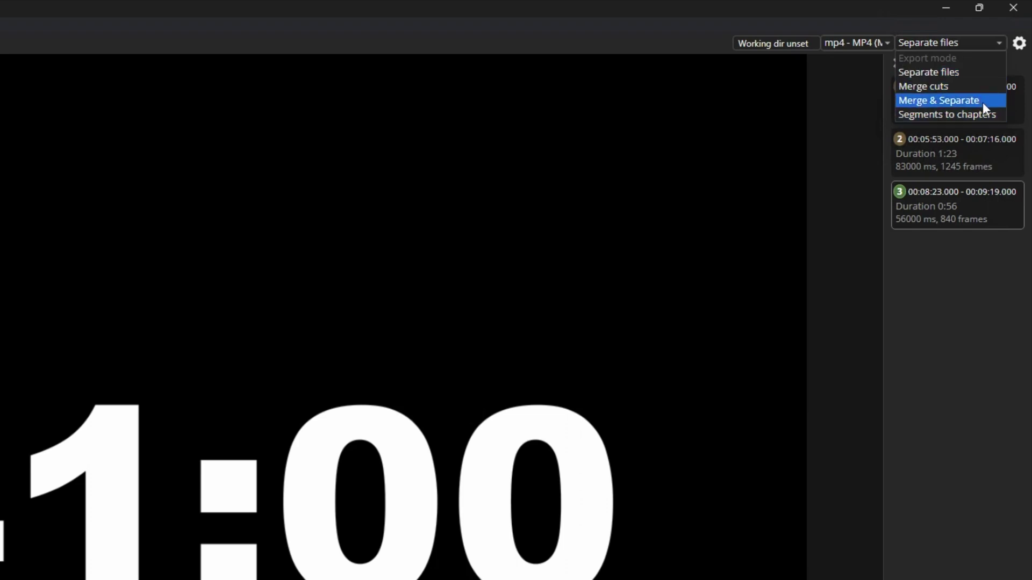
pyautogui.click(966, 87)
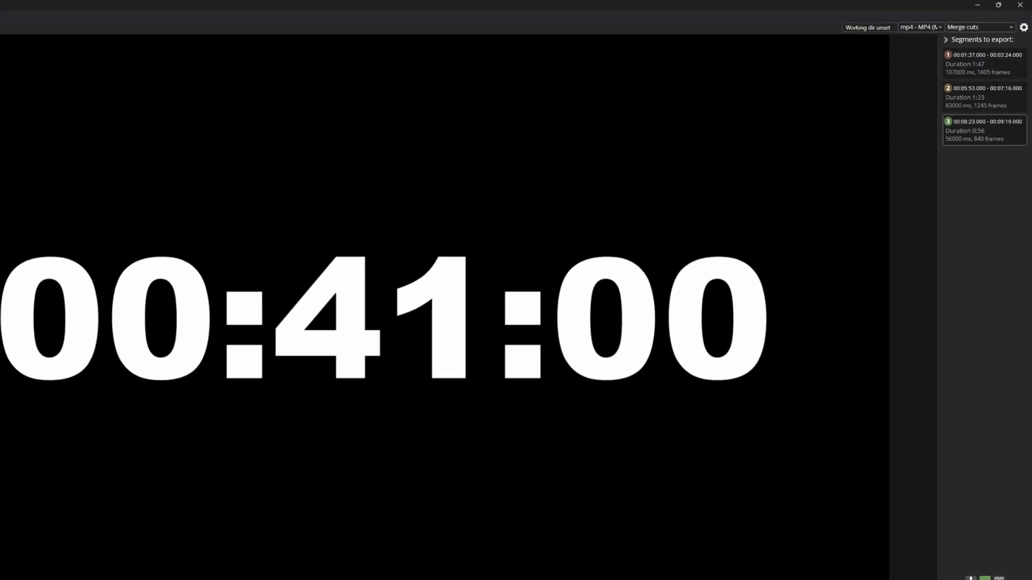
pyautogui.click(980, 554)
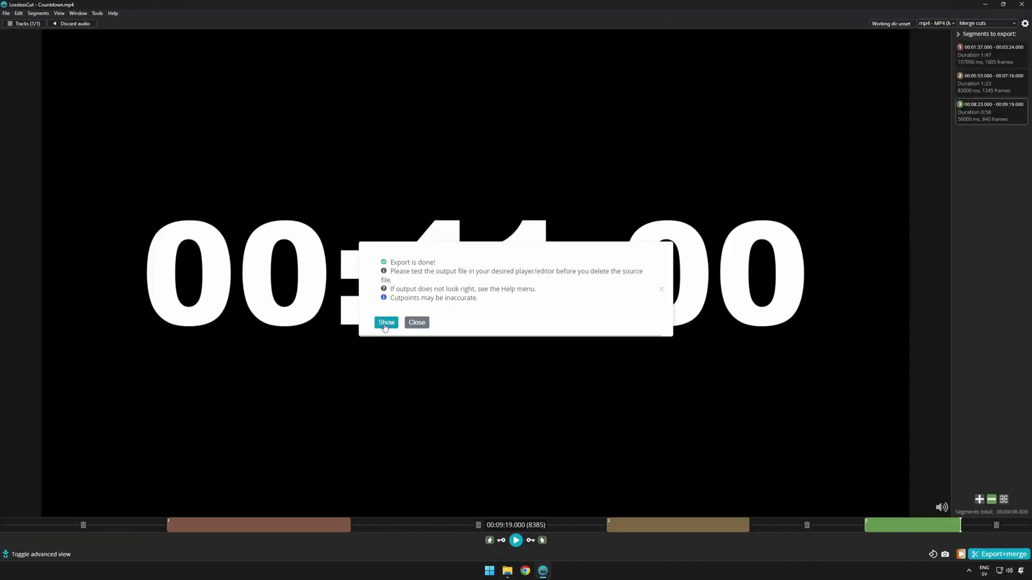
pyautogui.click(386, 323)
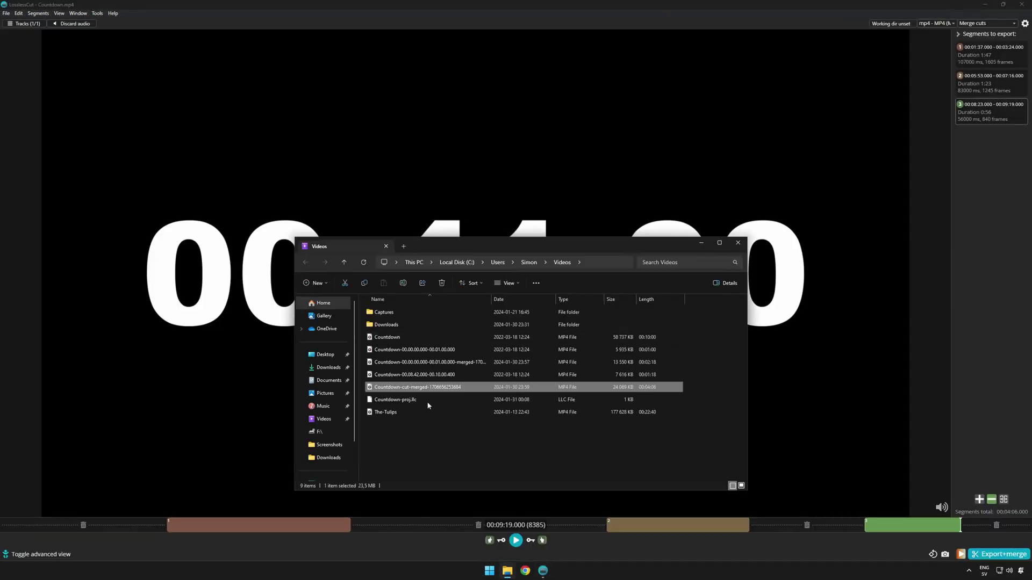
# Play the merged clip in Media Player and scrub ahead to about 1:31 to check it
pyautogui.doubleClick(414, 388)
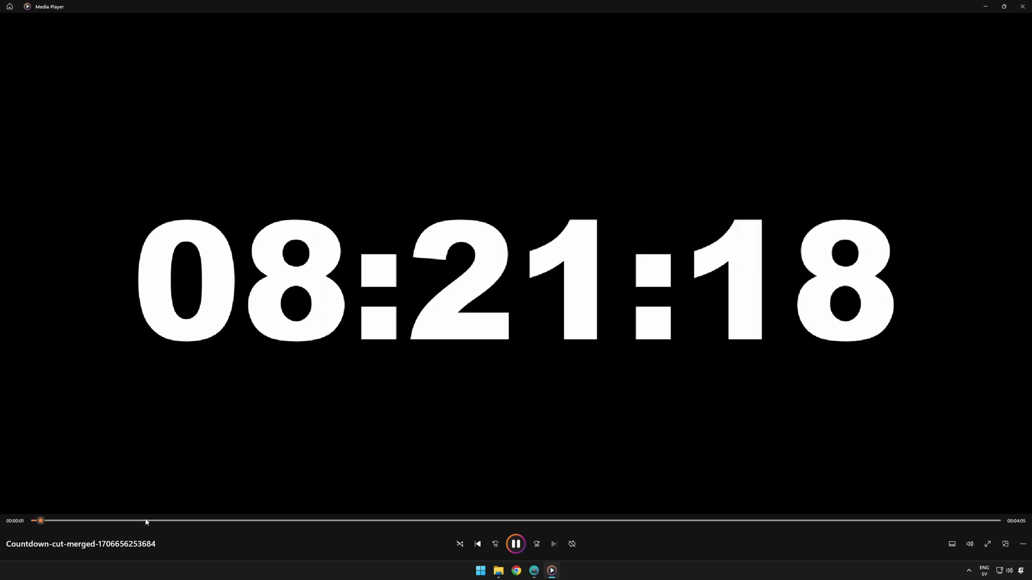
pyautogui.click(152, 521)
pyautogui.moveTo(213, 521); pyautogui.dragTo(969, 525)
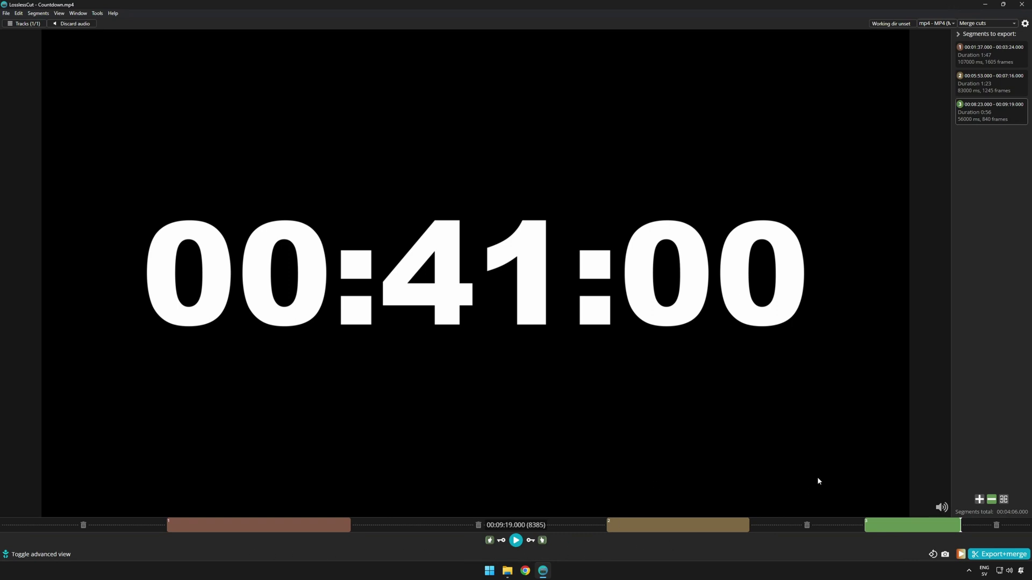
# Move the 08:23–09:19 segment to first place, export merged, and show Countdown2-cut-merged in Videos
pyautogui.rightClick(994, 116)
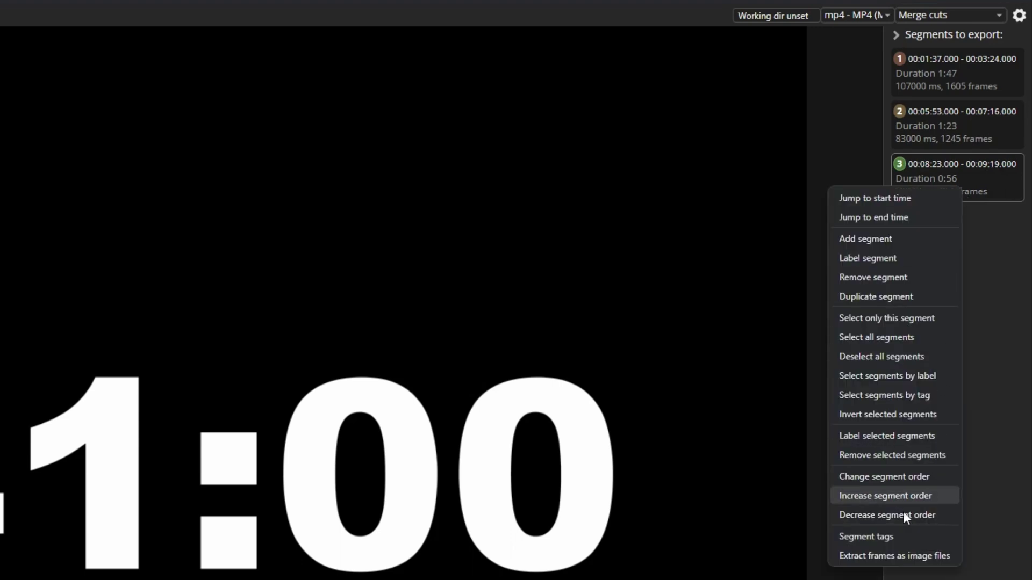
pyautogui.click(876, 514)
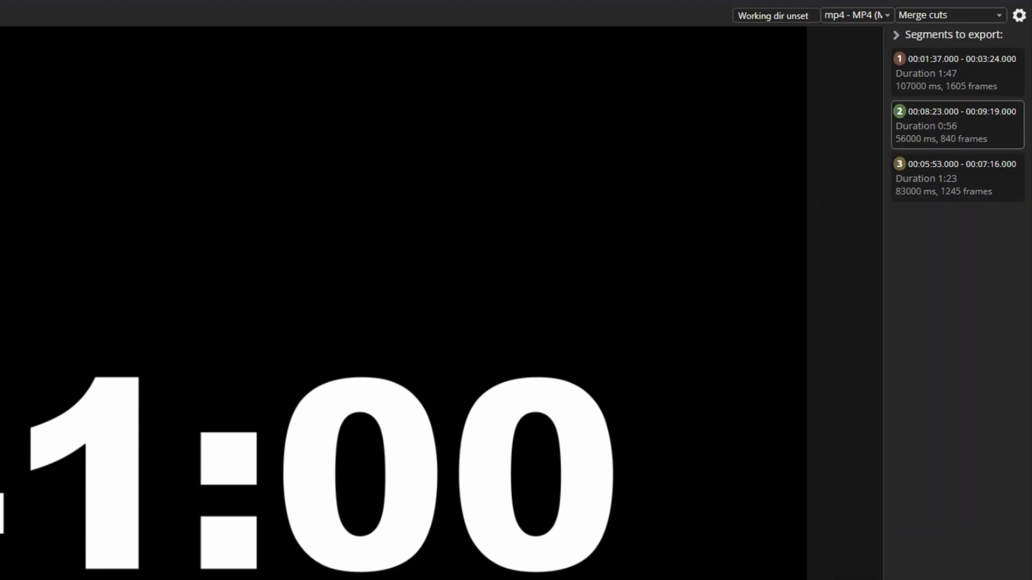
pyautogui.rightClick(926, 132)
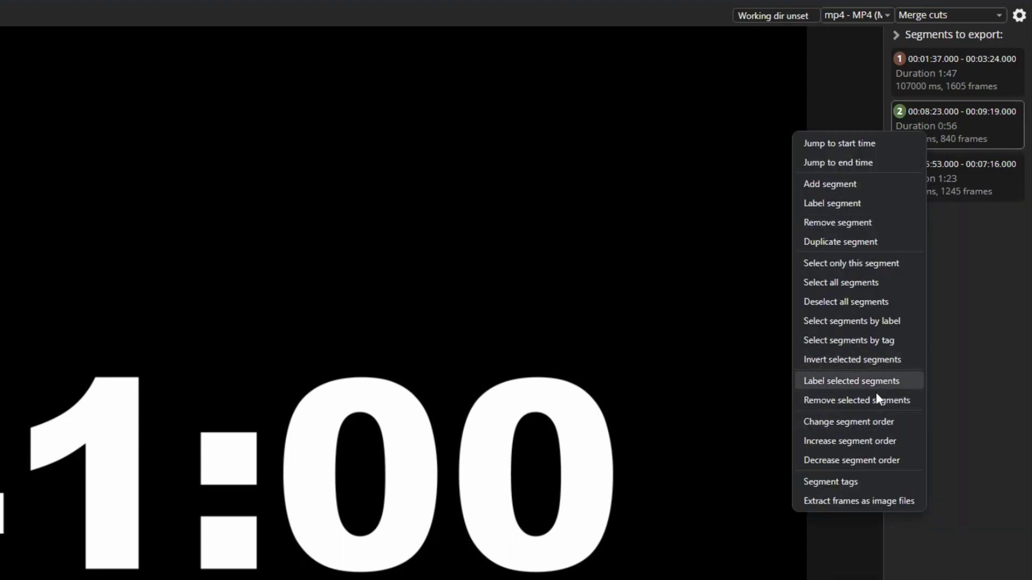
pyautogui.click(895, 460)
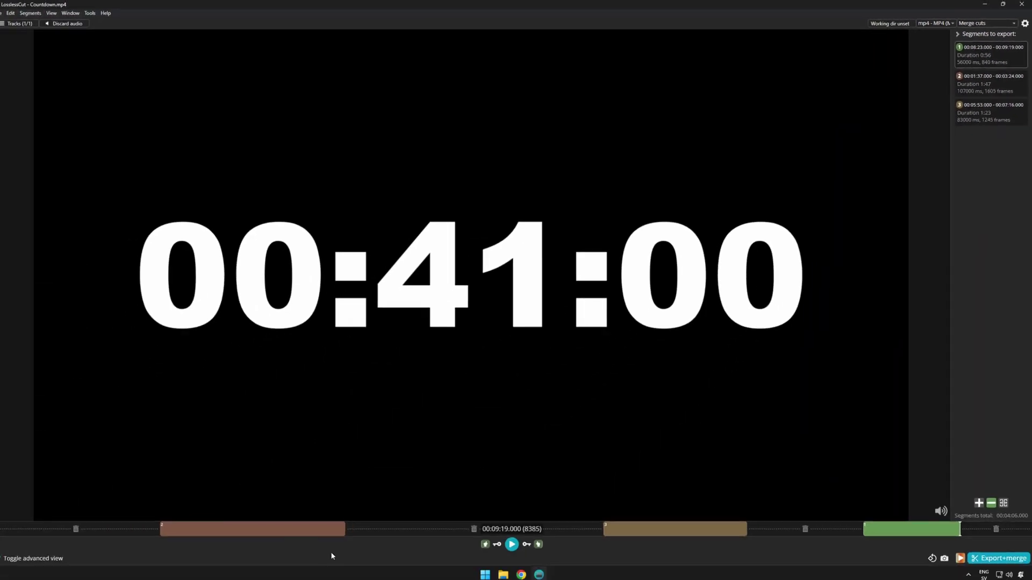
pyautogui.press('e')
pyautogui.press('e')
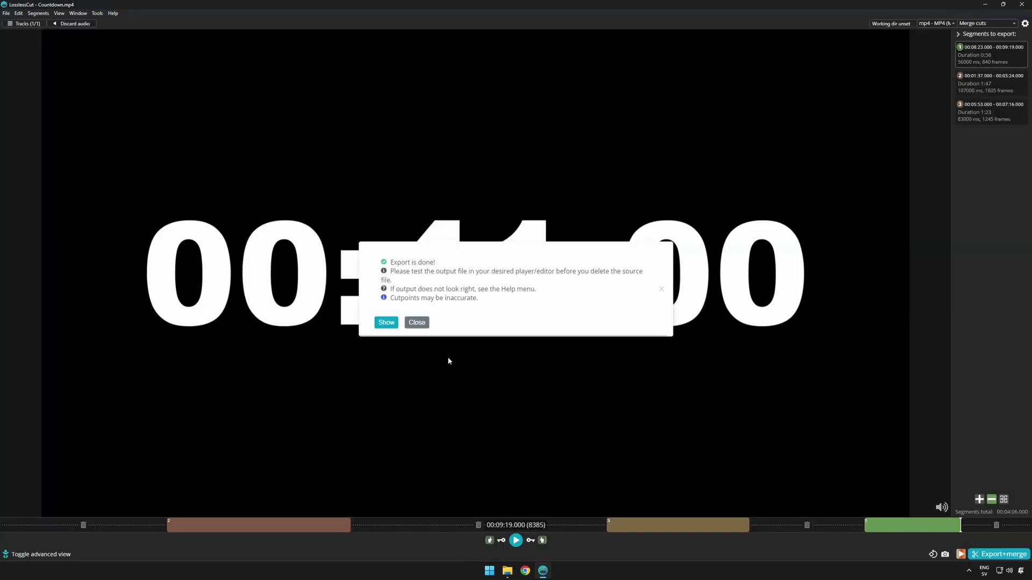
pyautogui.click(387, 322)
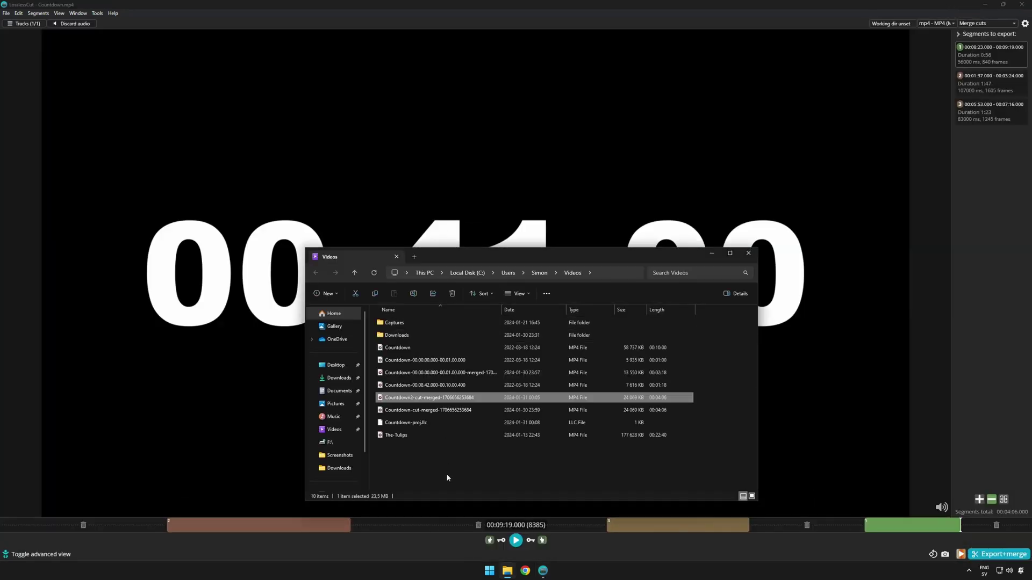
# Play Countdown2-cut-merged and skip through its seek bar to near the 4:06 end
pyautogui.doubleClick(435, 398)
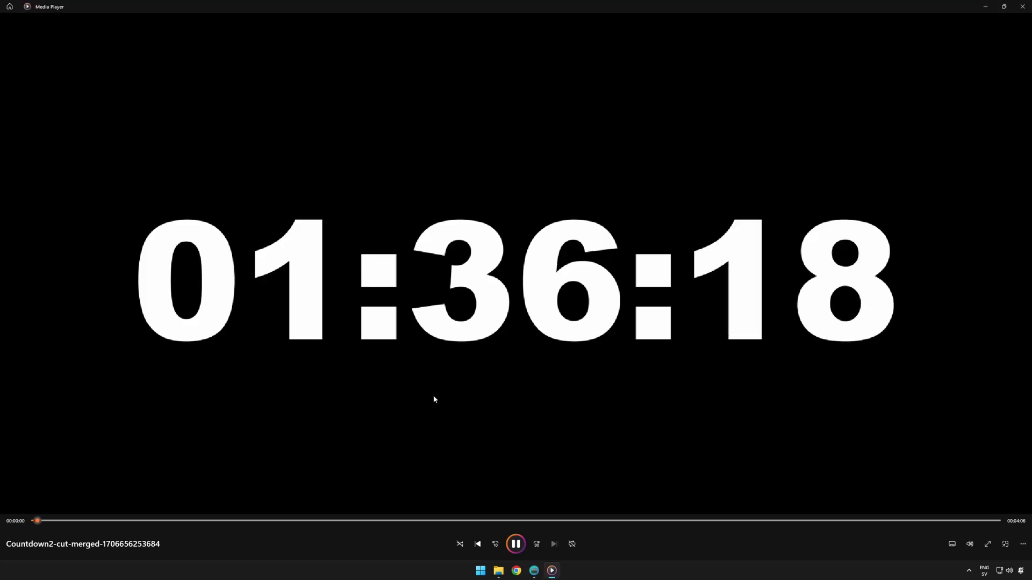
pyautogui.click(280, 521)
pyautogui.click(460, 521)
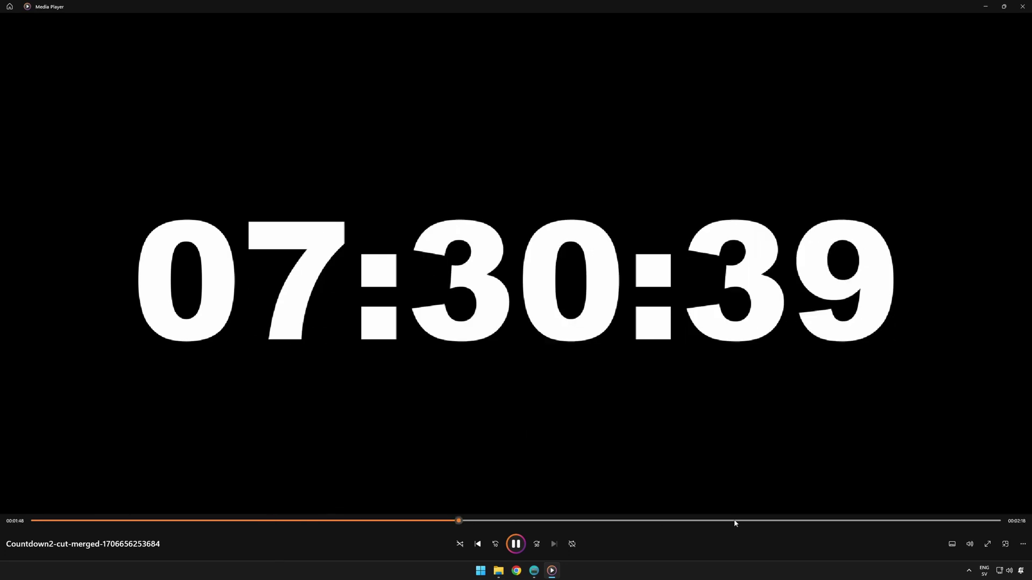
pyautogui.click(990, 520)
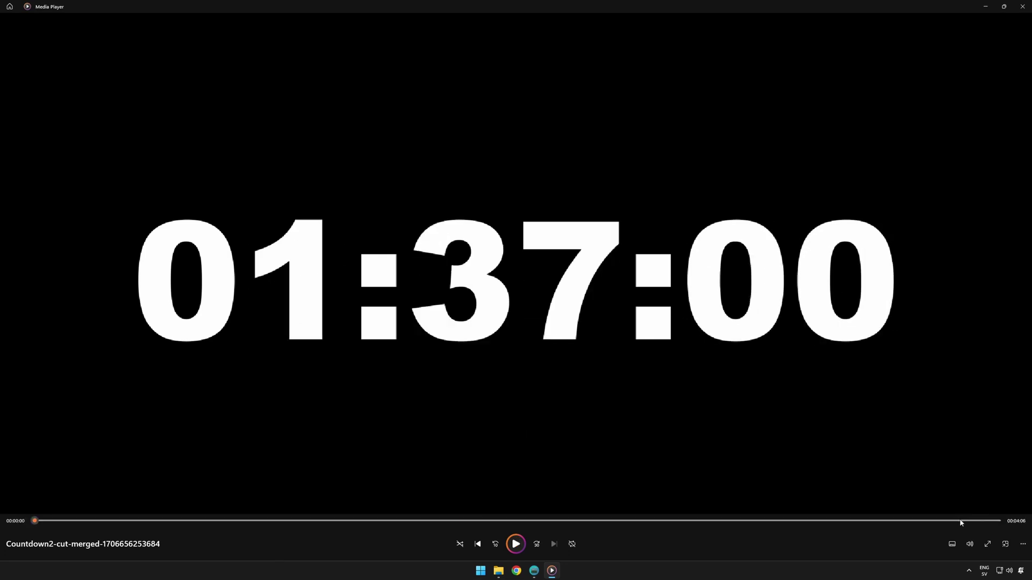
pyautogui.click(978, 521)
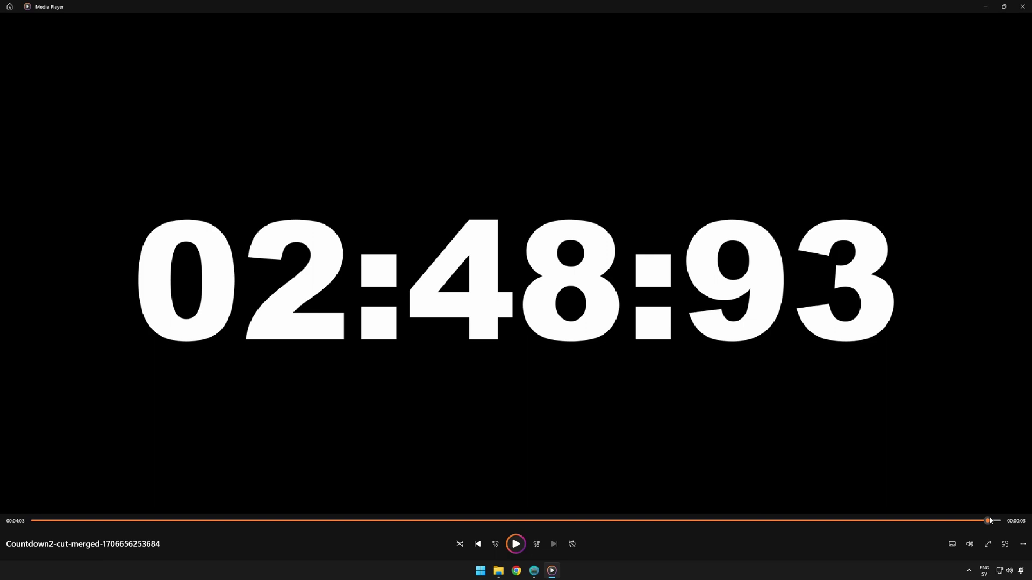
pyautogui.click(991, 520)
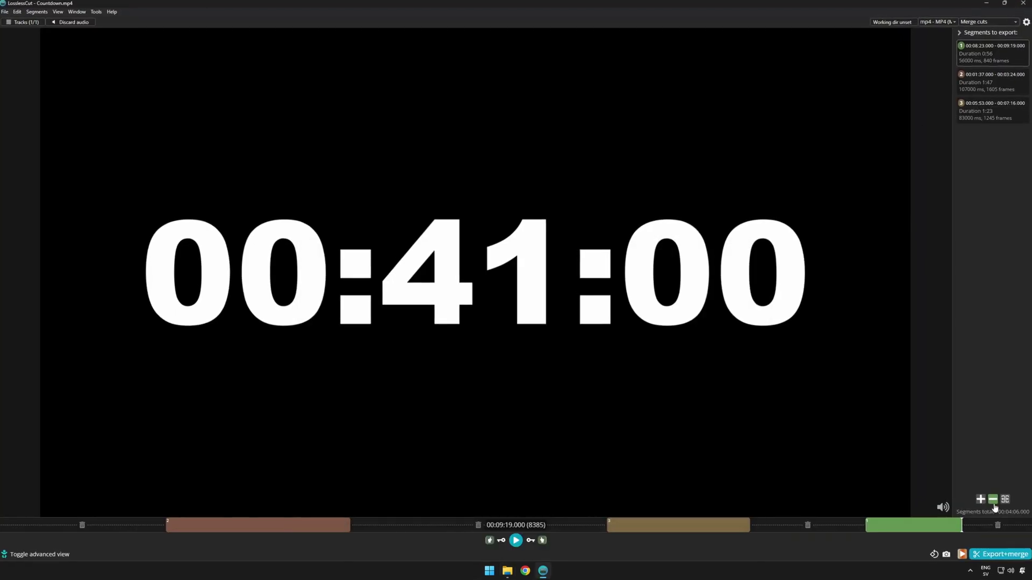
# Split Countdown.mp4 at each minute mark (1:00, 2:00, 3:00…) into one-minute segments
pyautogui.moveTo(106, 528); pyautogui.dragTo(93, 528)
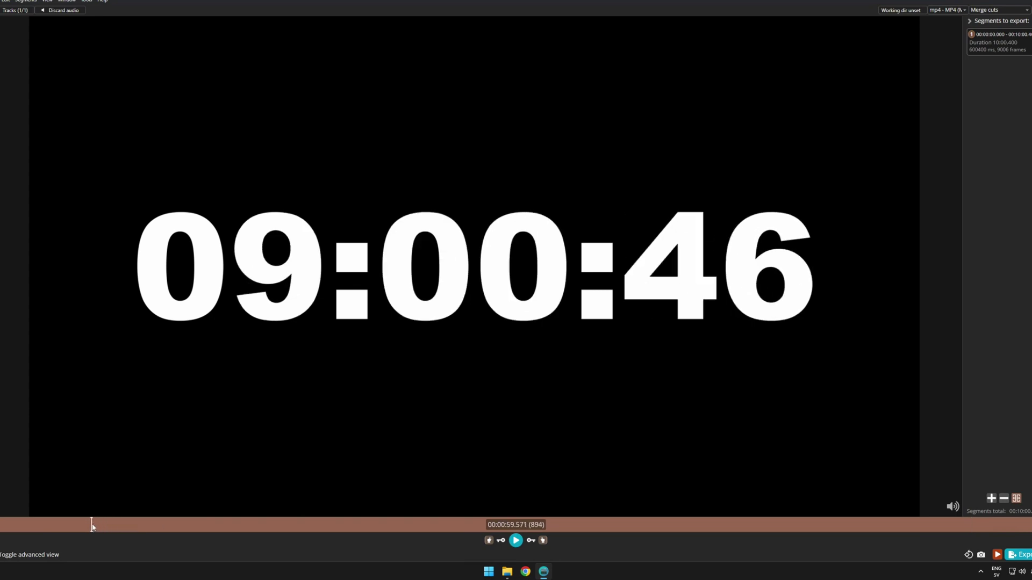
pyautogui.click(1017, 501)
pyautogui.click(186, 525)
pyautogui.click(199, 528)
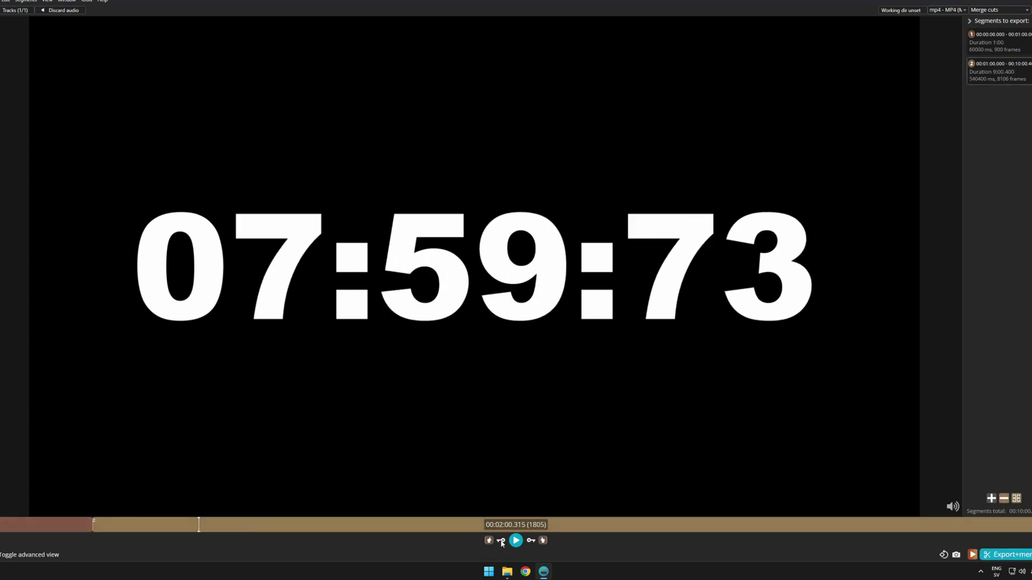
pyautogui.click(501, 541)
pyautogui.click(1004, 498)
pyautogui.moveTo(290, 525); pyautogui.dragTo(413, 525)
pyautogui.click(530, 542)
pyautogui.click(1004, 499)
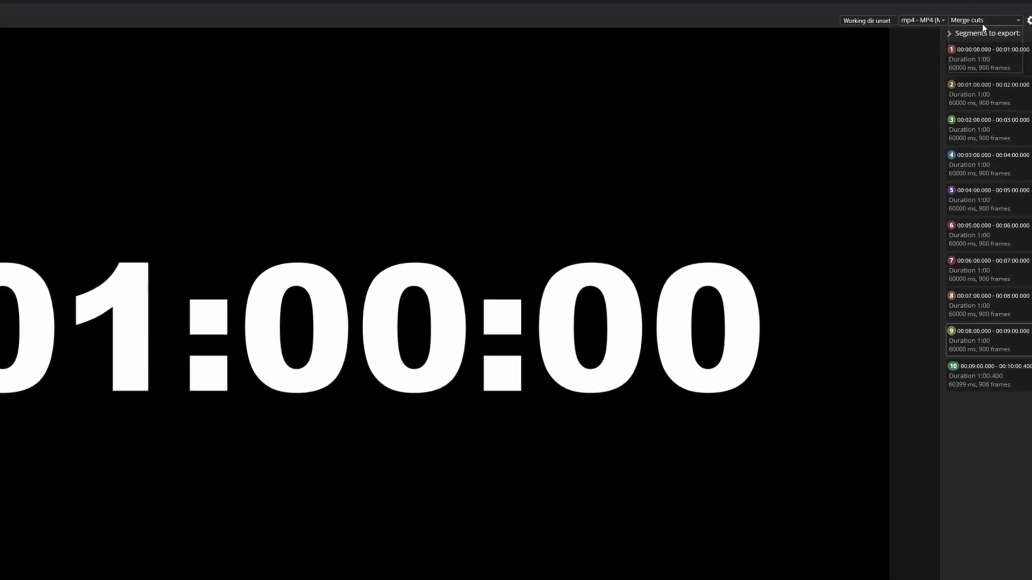
# Export the segments as separate files and select the resulting seg01–seg10 files in Videos
pyautogui.click(997, 10)
pyautogui.click(947, 72)
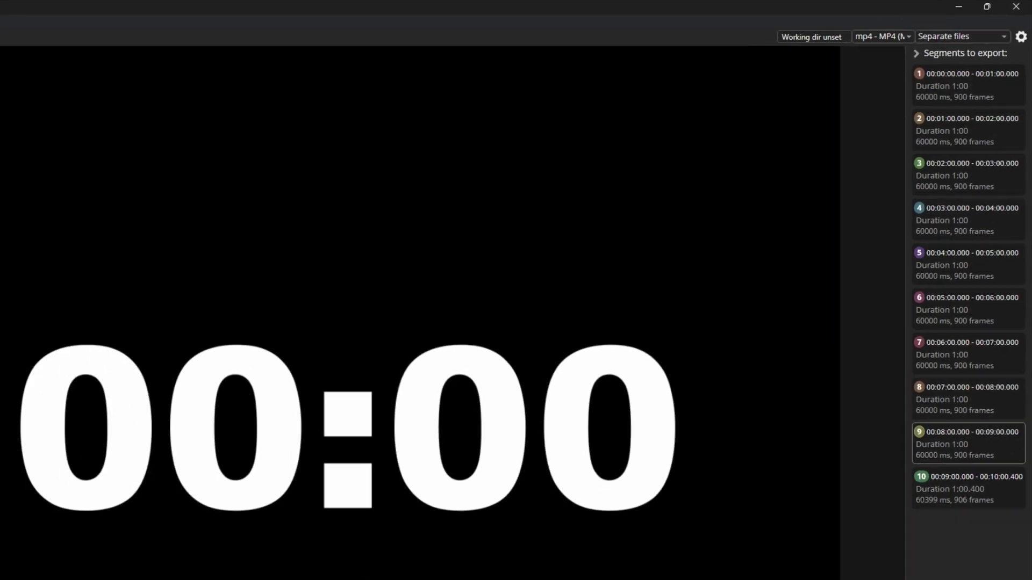
pyautogui.moveTo(717, 249); pyautogui.dragTo(594, 298)
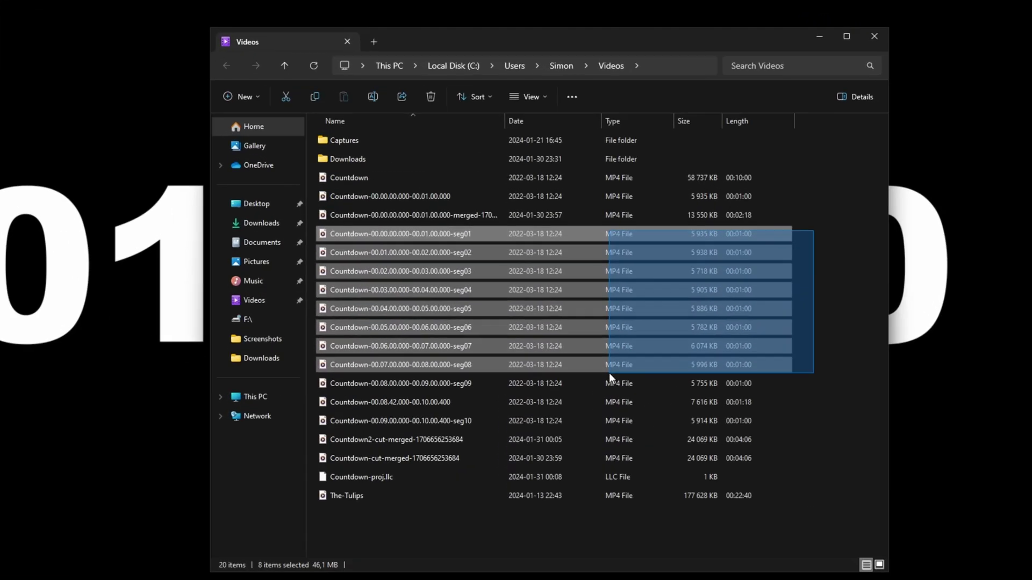
pyautogui.moveTo(609, 374); pyautogui.dragTo(606, 384)
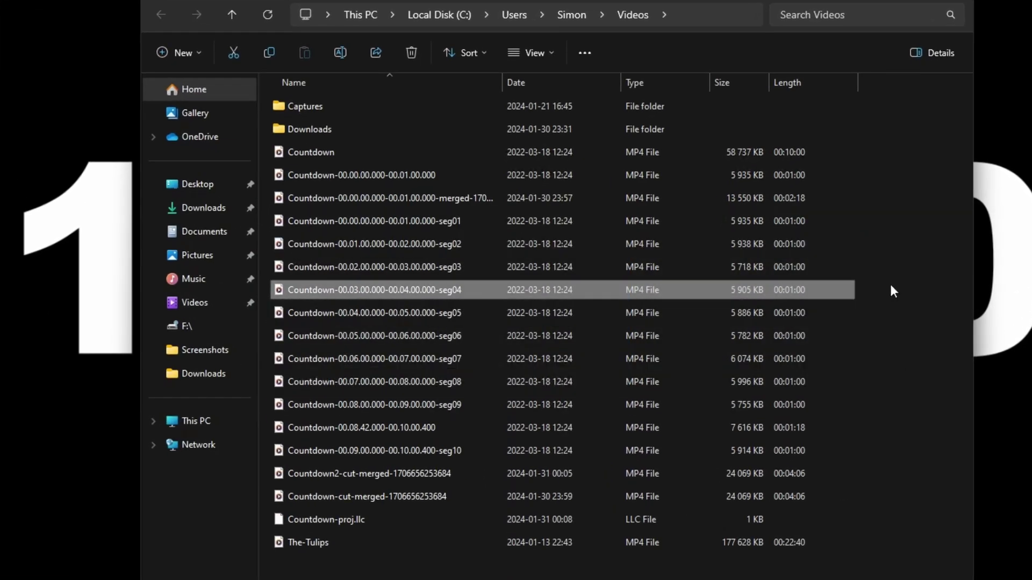
# Label the first three segments 'First chapter', 'My second chapter' and 'The third chapter'
pyautogui.click(892, 291)
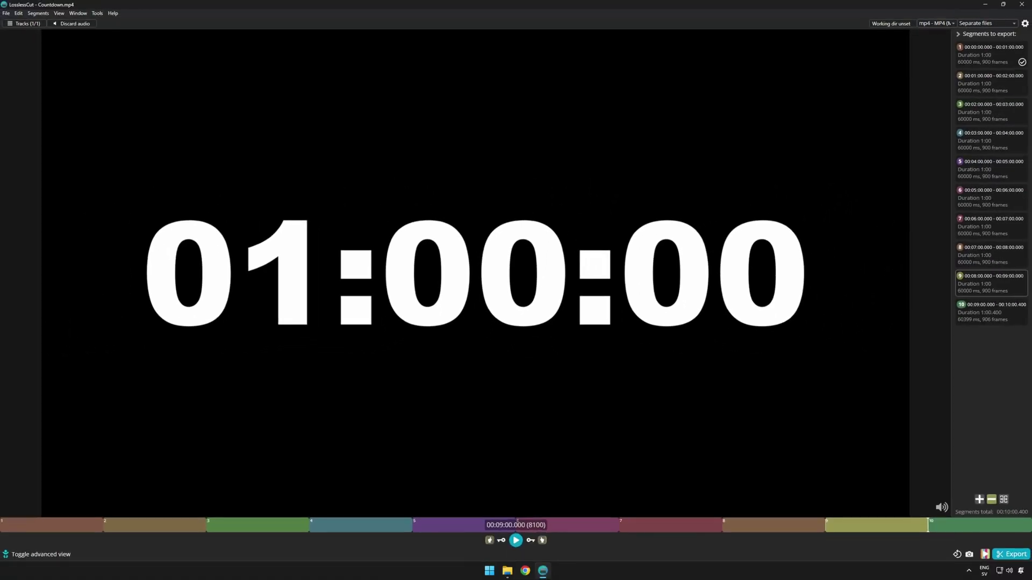
pyautogui.rightClick(976, 58)
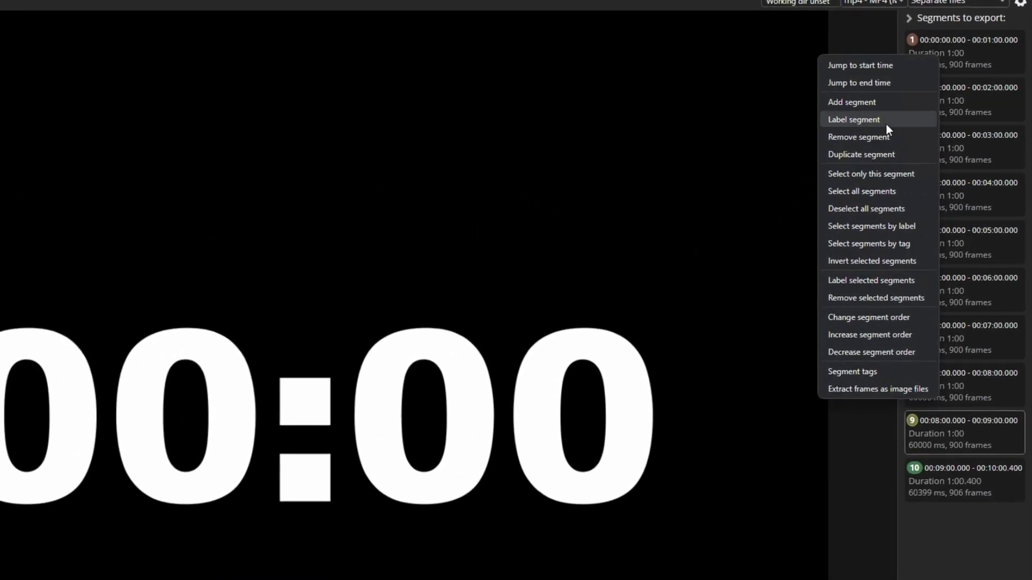
pyautogui.click(945, 99)
pyautogui.write('First chapter')
pyautogui.click(141, 486)
pyautogui.rightClick(955, 118)
pyautogui.click(910, 180)
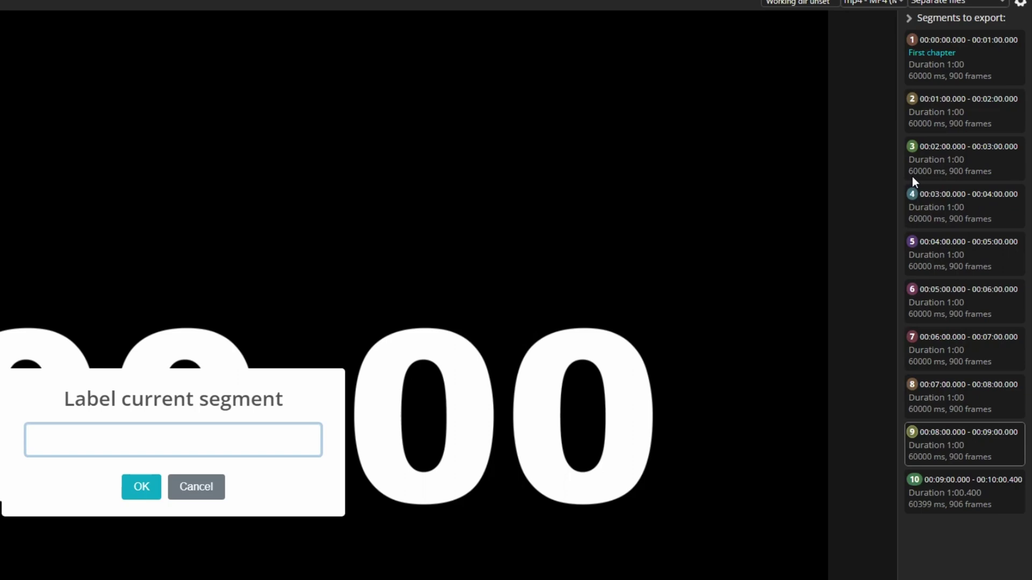
pyautogui.write('My second chapter')
pyautogui.press('Return')
pyautogui.rightClick(946, 171)
pyautogui.click(903, 231)
pyautogui.write('The third chapter')
pyautogui.press('Return')
# Label segments four to seven 'My fourth chapter', 'The fifth chapter', 'The 6th chapter', 'The seventh chapter'
pyautogui.rightClick(945, 218)
pyautogui.click(903, 276)
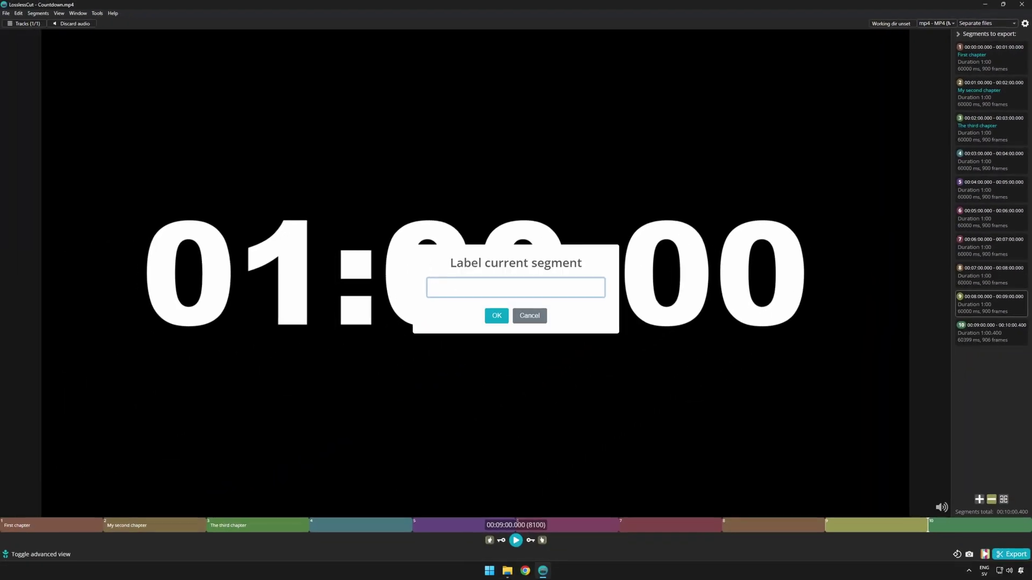
pyautogui.click(496, 316)
pyautogui.rightClick(951, 201)
pyautogui.click(922, 246)
pyautogui.write('The fifth chapter')
pyautogui.press('Return')
pyautogui.rightClick(951, 240)
pyautogui.click(923, 283)
pyautogui.write('The 6th chapter')
pyautogui.rightClick(947, 268)
pyautogui.click(956, 315)
pyautogui.write('The')
pyautogui.press('Return')
# Label segments eight and nine 'Number 8' and 'Now we are close'
pyautogui.rightClick(949, 310)
pyautogui.click(940, 140)
pyautogui.write('Number 8')
pyautogui.press('Return')
pyautogui.rightClick(949, 340)
pyautogui.click(941, 173)
pyautogui.write('Now we are close')
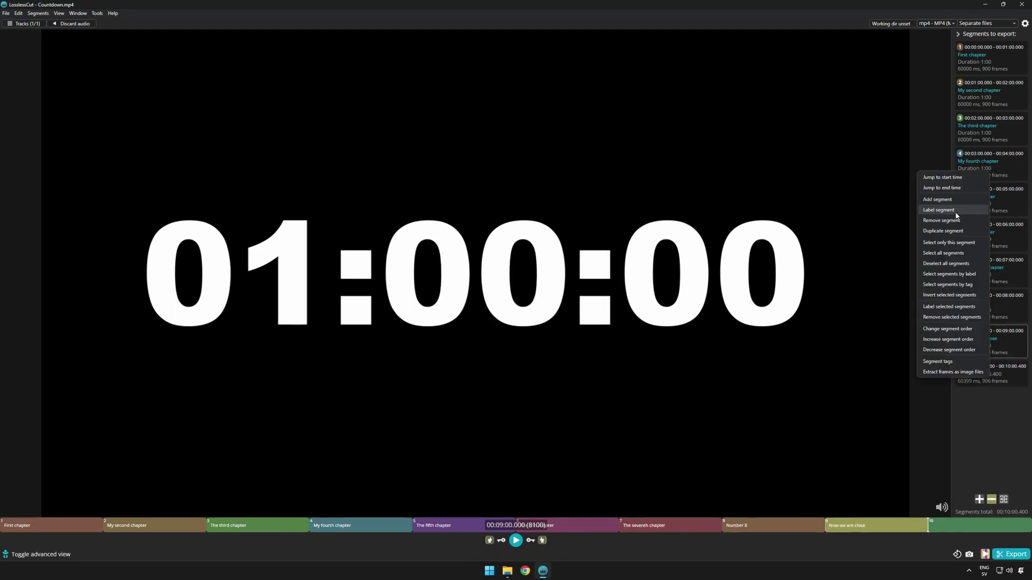
pyautogui.press('Escape')
# Set export mode to Segments to chapters and export a single chaptered MP4
pyautogui.click(986, 23)
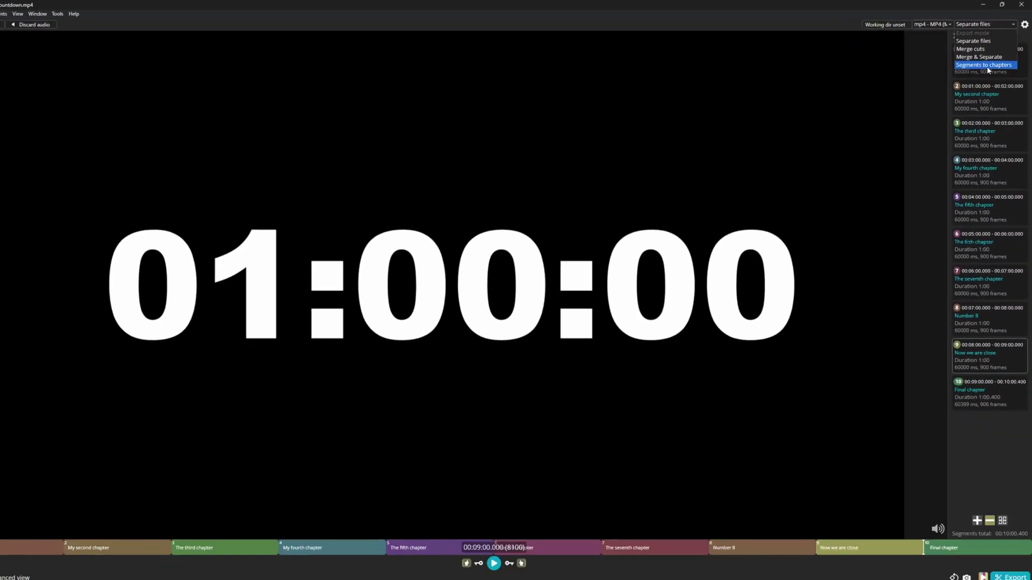
pyautogui.click(947, 114)
pyautogui.click(1011, 554)
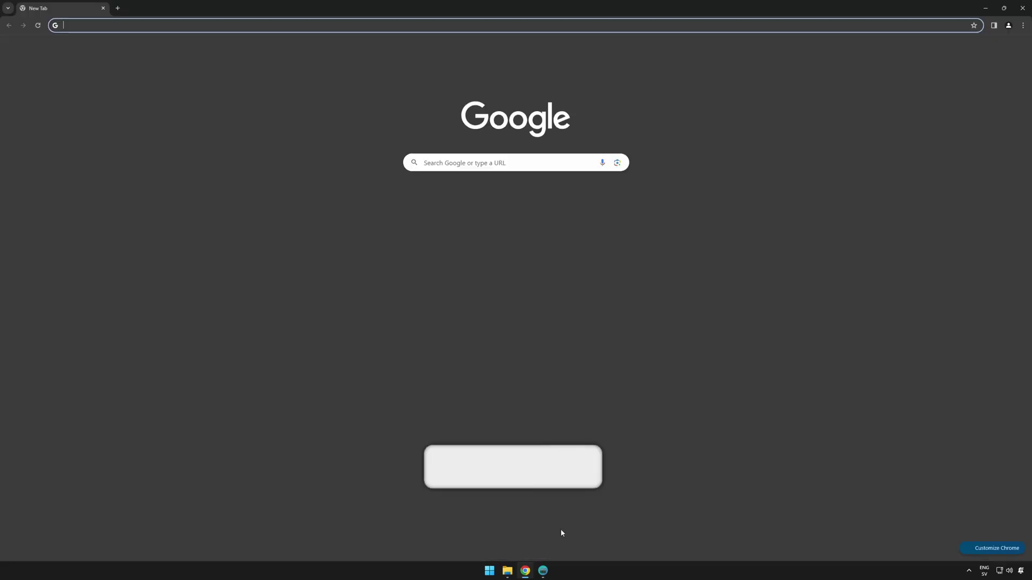
# Search the web for vlc and open VLC's official VideoLAN website
pyautogui.write('vlc')
pyautogui.press('Return')
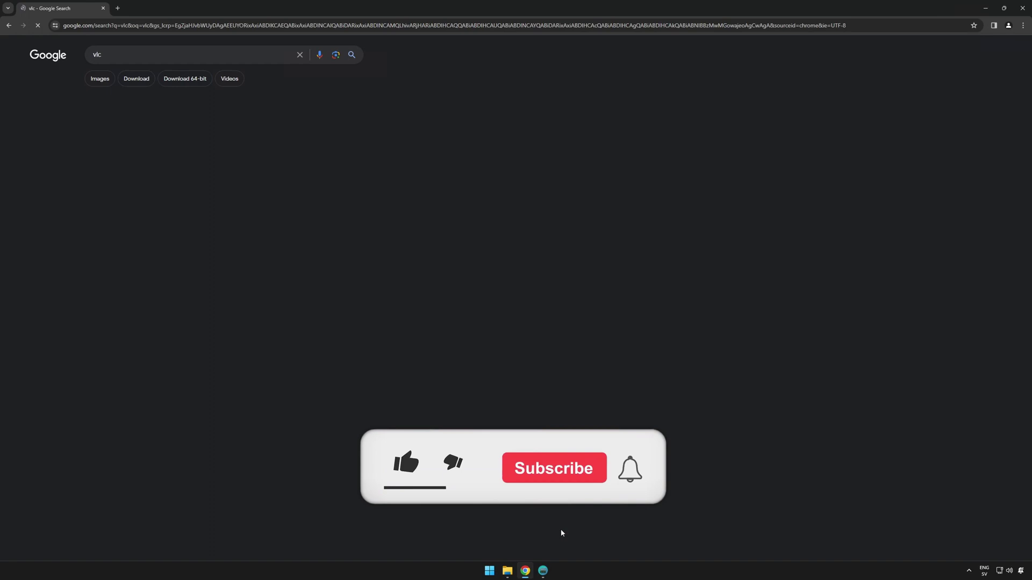
pyautogui.click(145, 137)
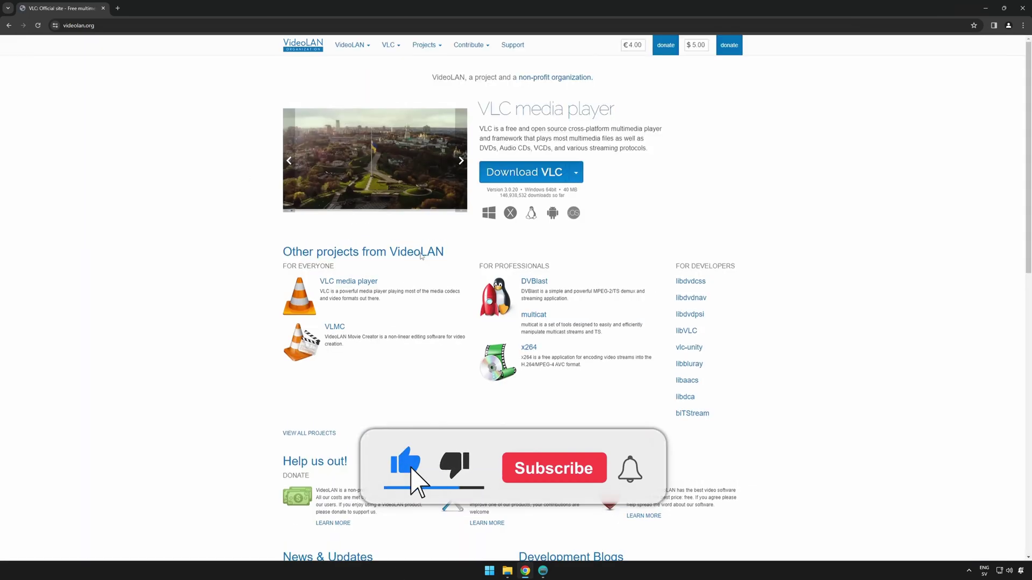
# Download VLC, jump the chaptered MP4 to 'The 6th chapter', then close the player
pyautogui.click(536, 175)
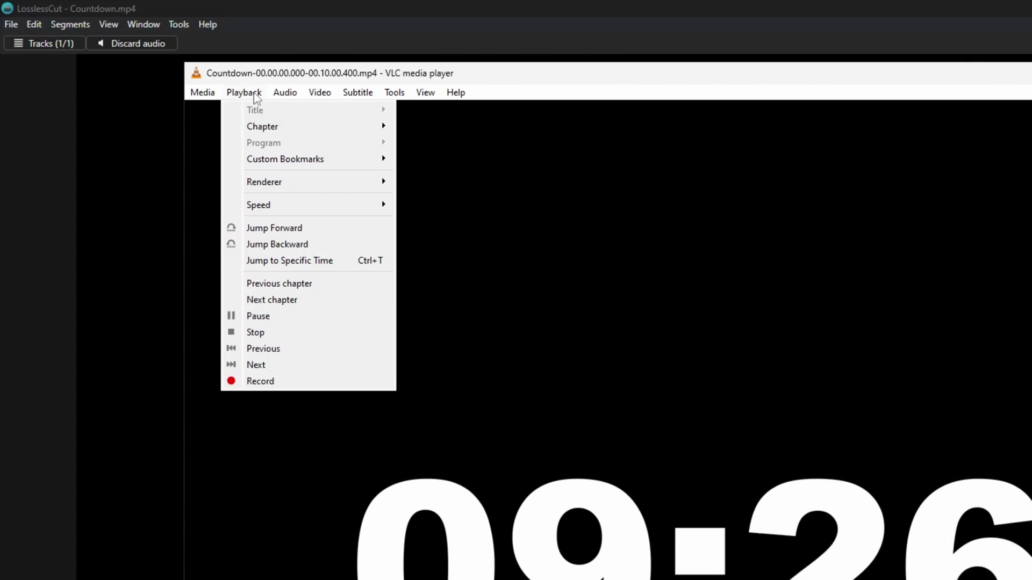
pyautogui.moveTo(272, 131)
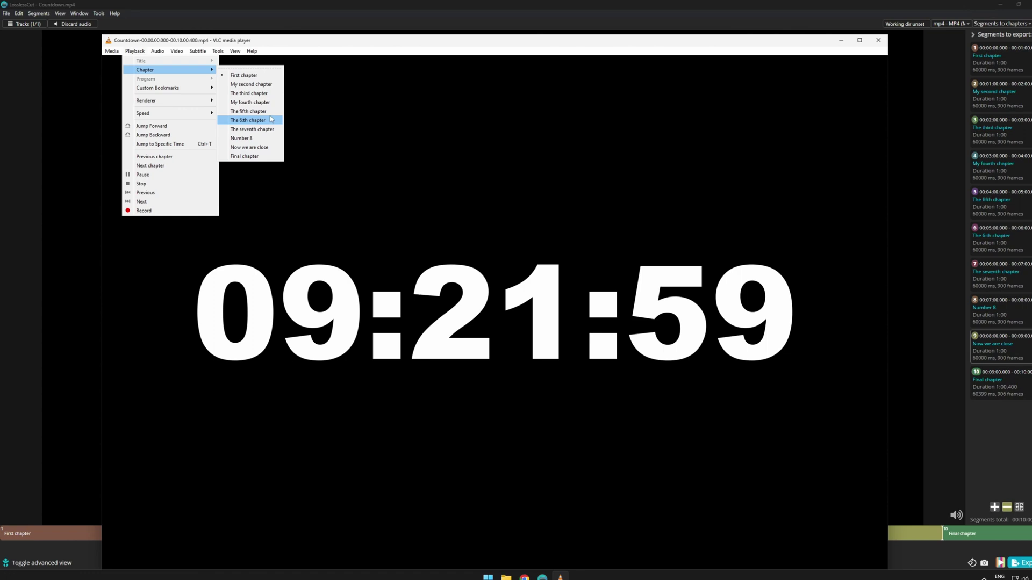
pyautogui.click(418, 203)
pyautogui.hotkey('alt', 'F4')
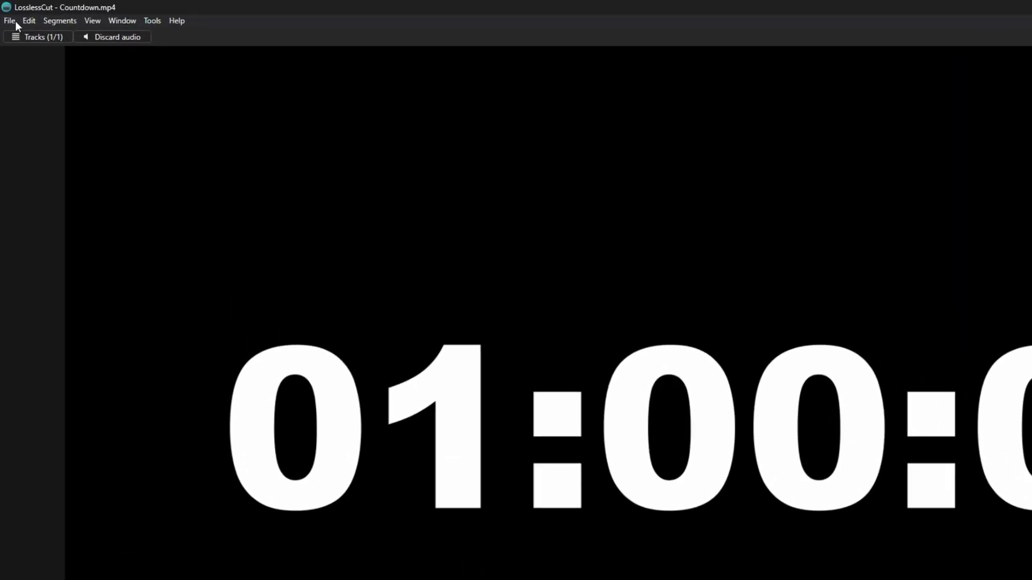
# Export the segment start times as a YouTube Chapters list from LosslessCut's File menu
pyautogui.click(8, 13)
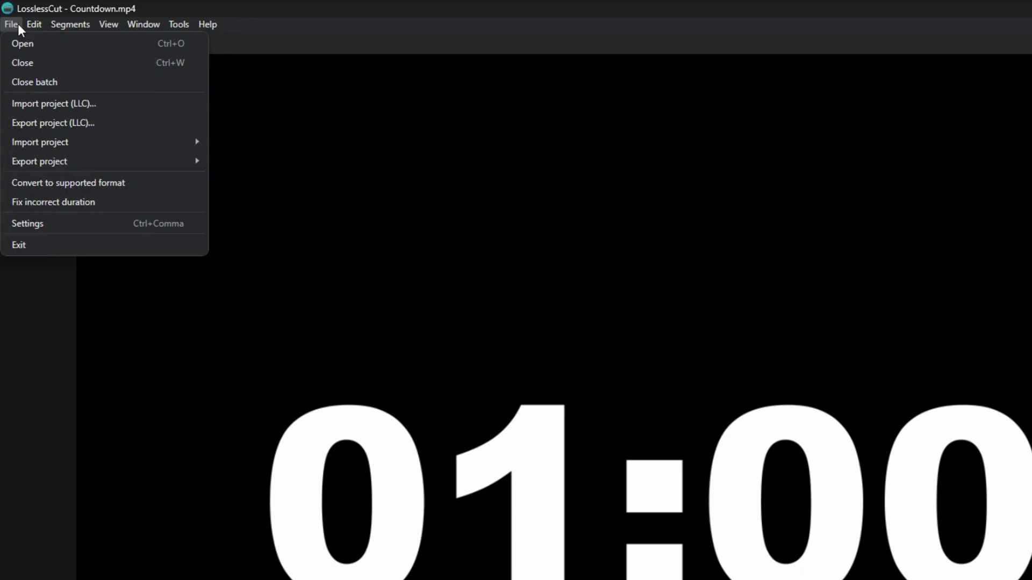
pyautogui.moveTo(75, 161)
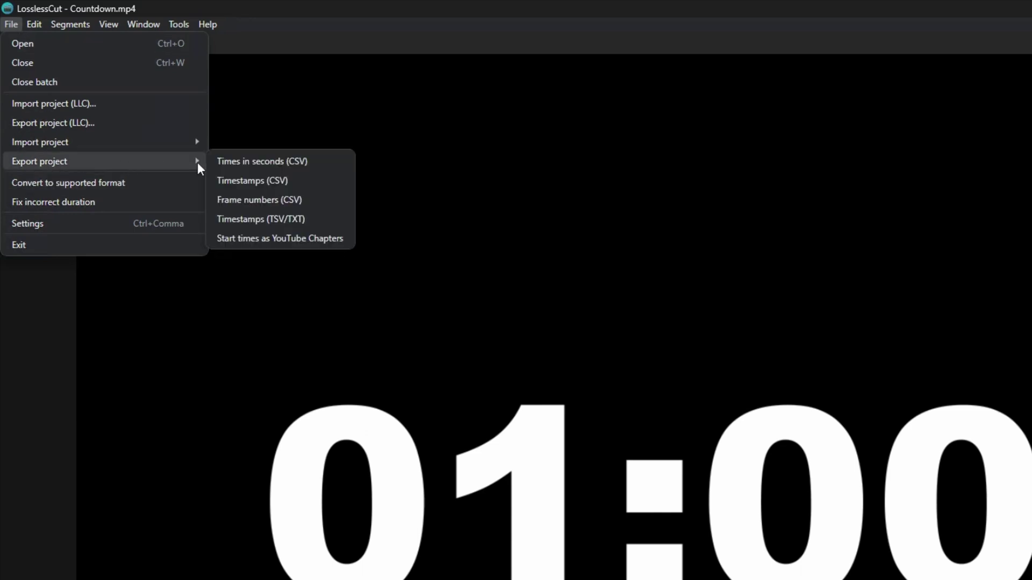
pyautogui.click(327, 238)
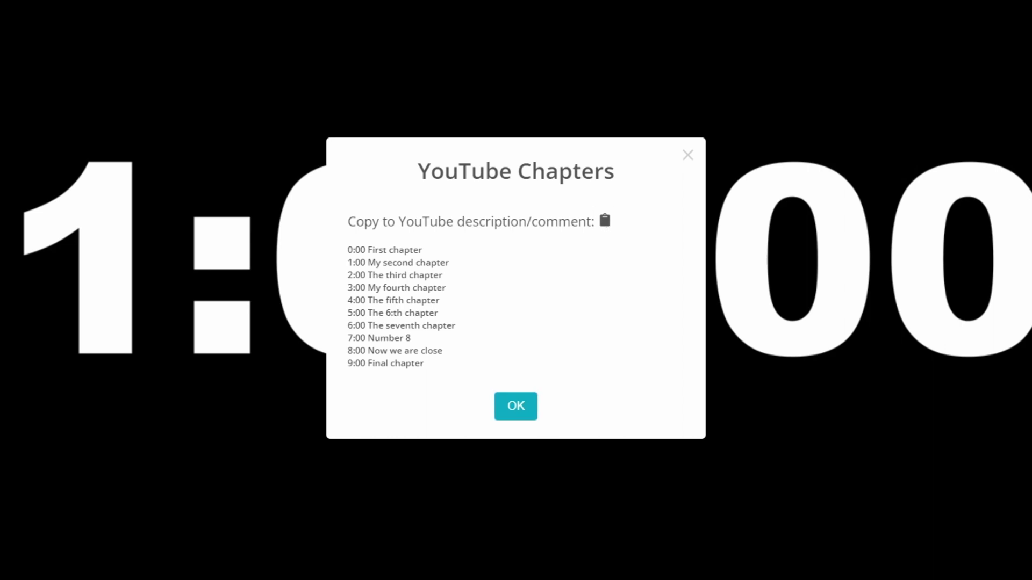
pyautogui.click(520, 414)
# Paste the chapter list (0:00 First chapter to 9:00 Final chapter) into a new Notepad note and select it
pyautogui.press('super')
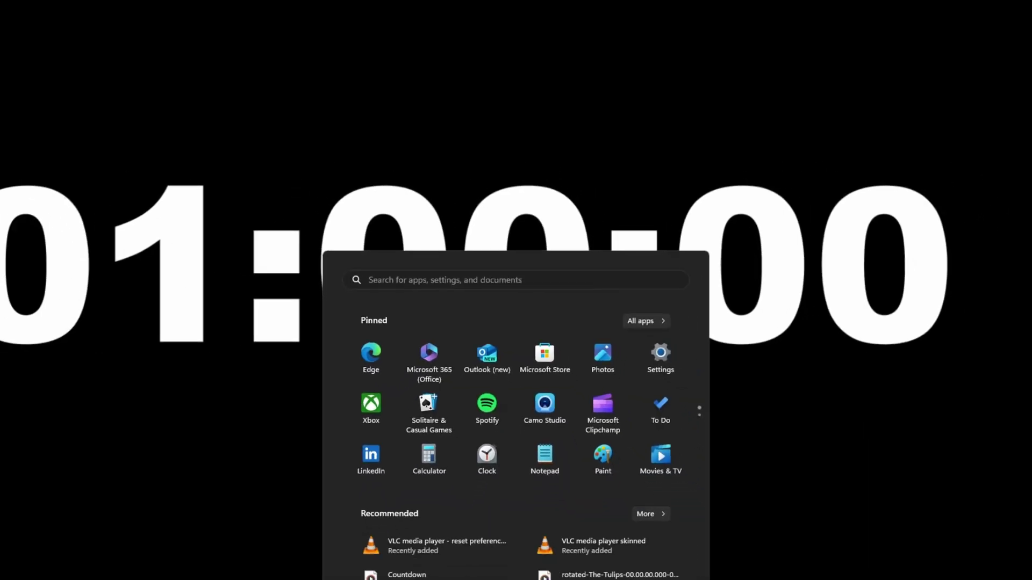
pyautogui.click(541, 456)
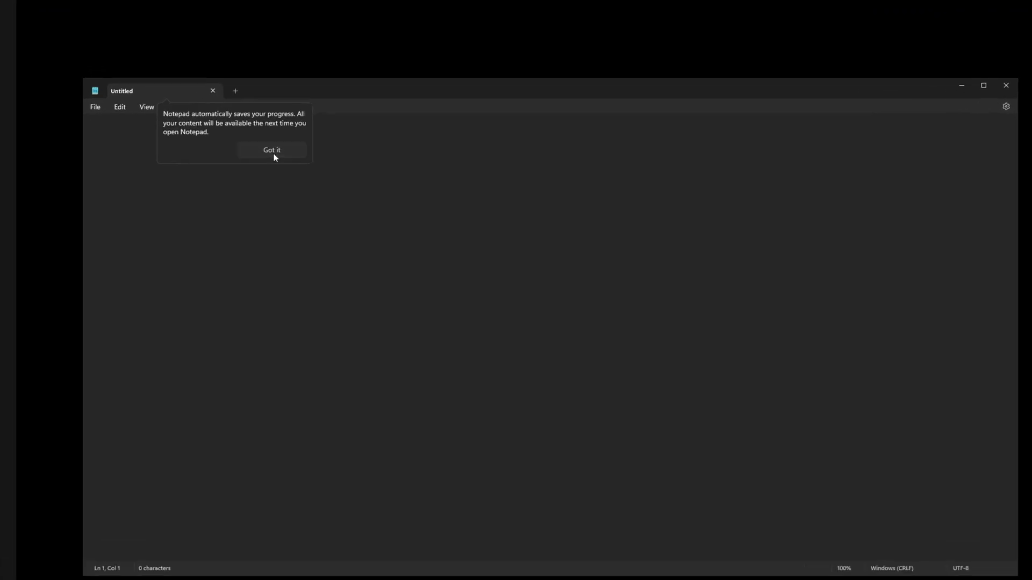
pyautogui.click(252, 153)
pyautogui.rightClick(263, 211)
pyautogui.click(302, 266)
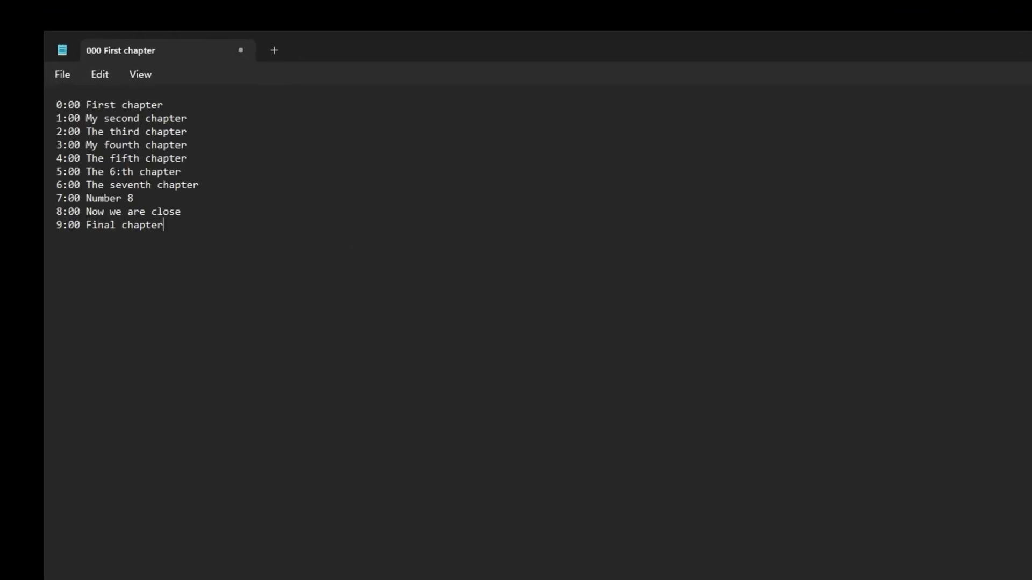
pyautogui.hotkey('ctrl', 'a')
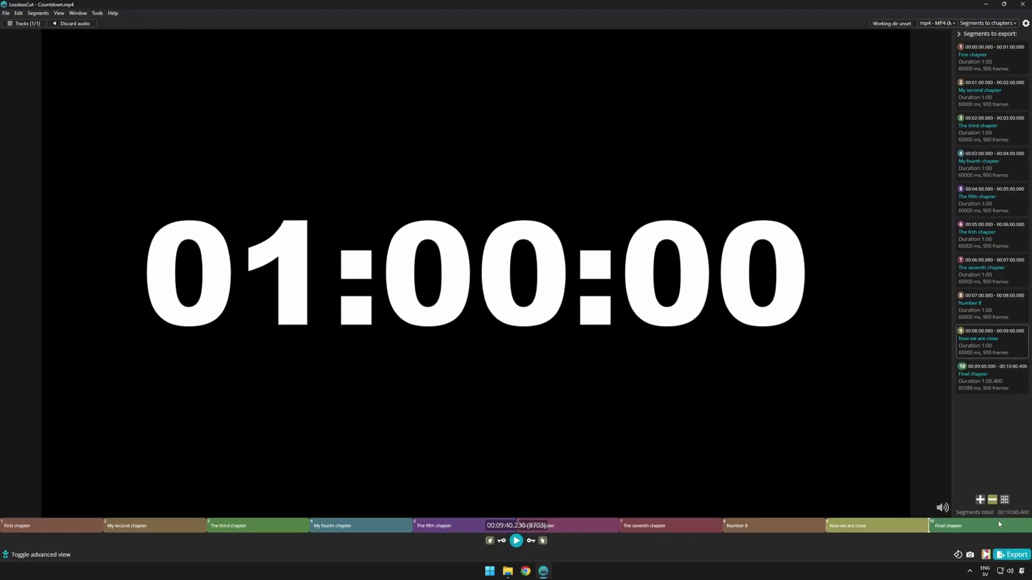
# Capture a JPEG of the frame at 00:09:30.000 and reveal it in the Videos folder
pyautogui.moveTo(990, 527); pyautogui.dragTo(984, 530)
pyautogui.scroll(3, 984, 530)
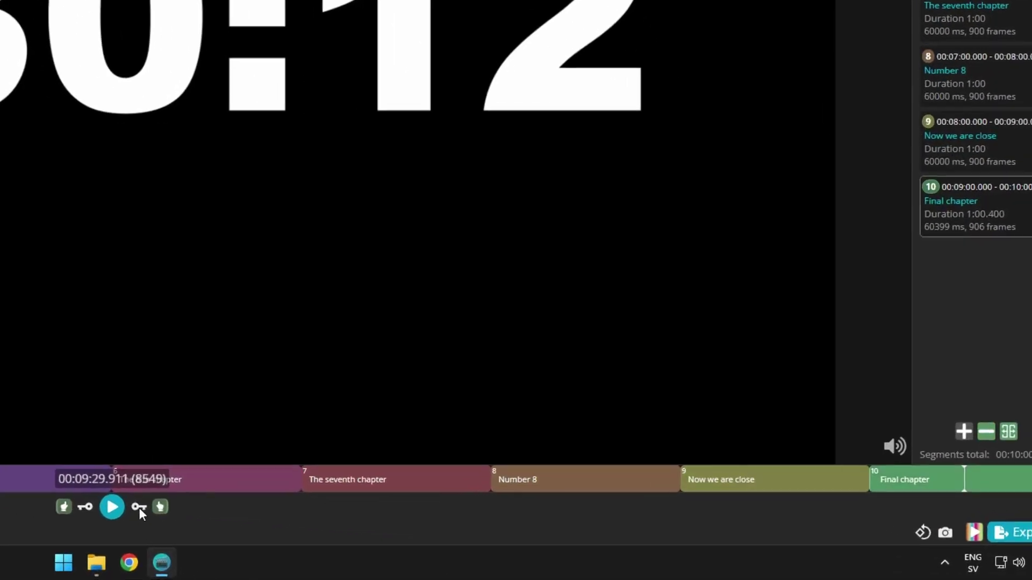
pyautogui.click(140, 509)
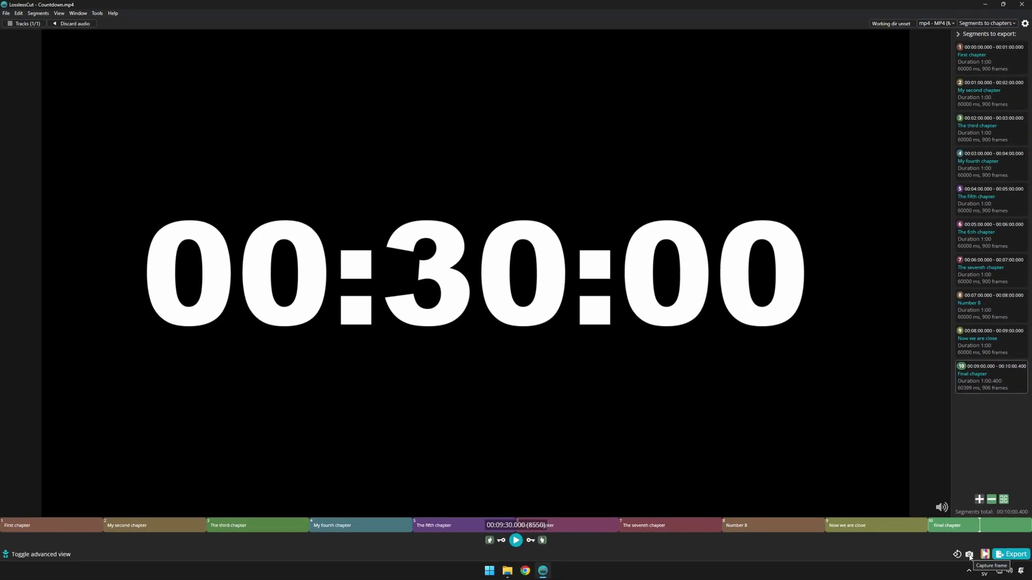
pyautogui.click(969, 555)
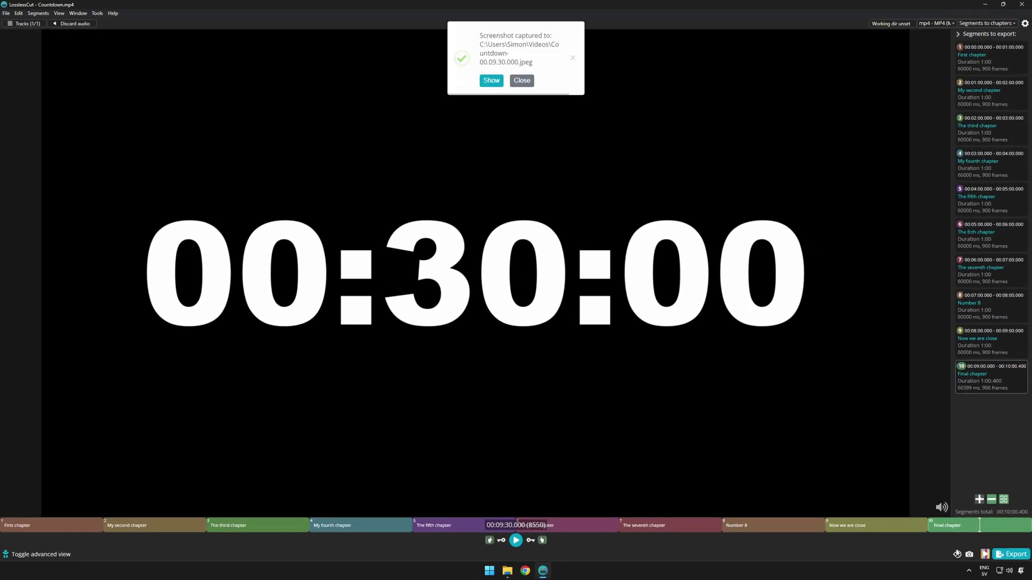
pyautogui.click(491, 80)
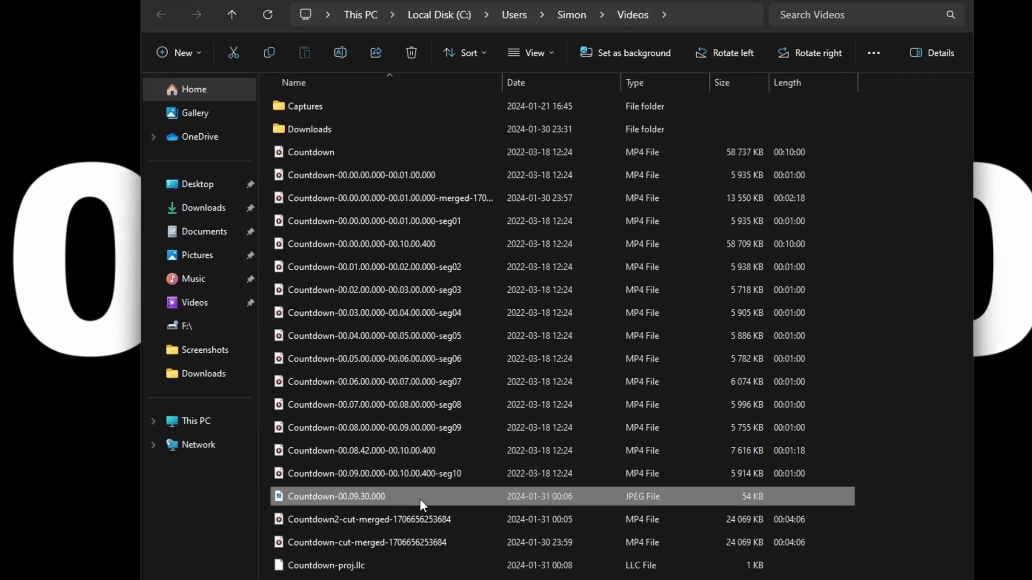
# Open Countdown-00.09.30.000.jpeg in Photos just once and maximize the window
pyautogui.doubleClick(420, 497)
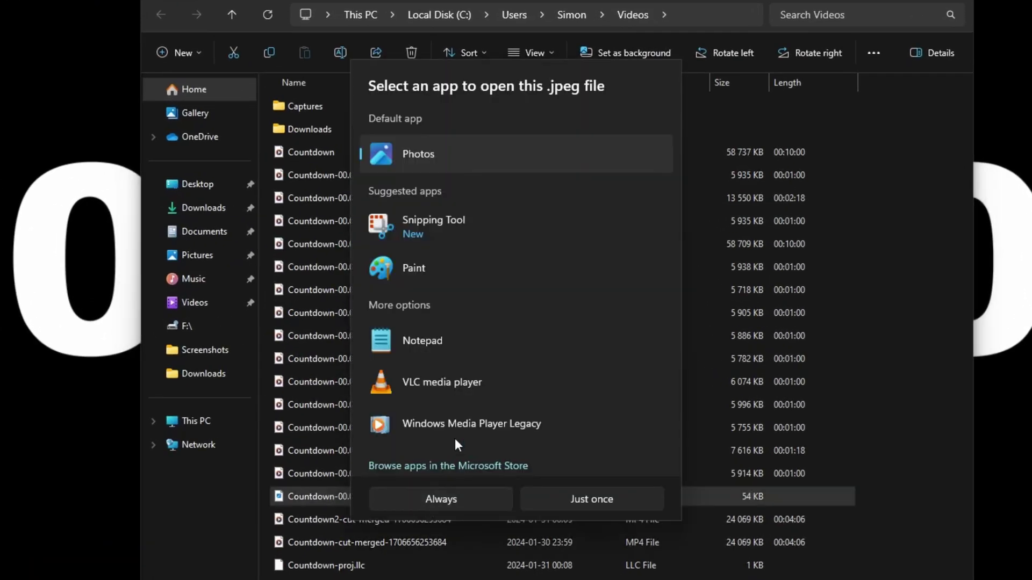
pyautogui.click(590, 498)
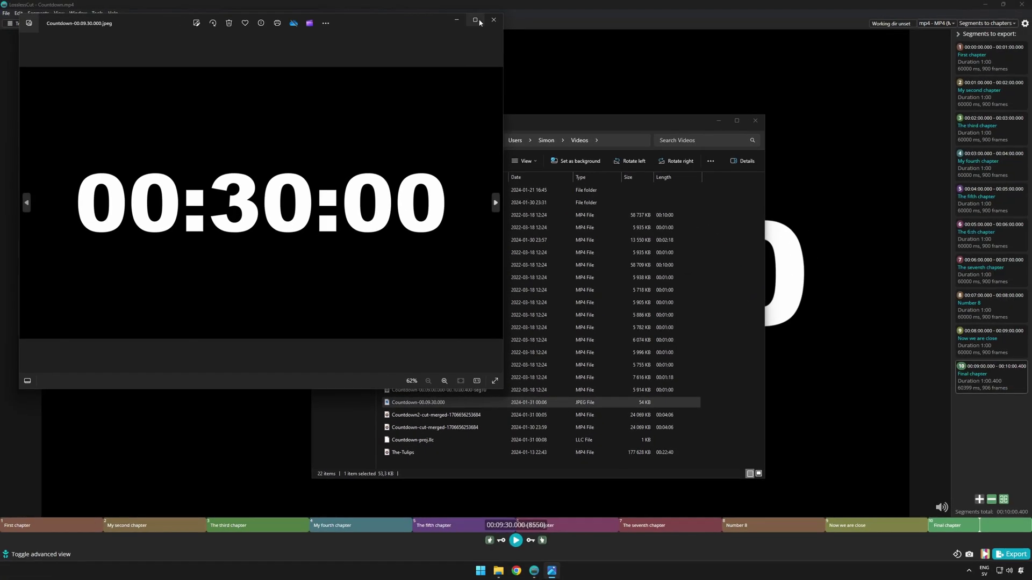
pyautogui.press('super+Up')
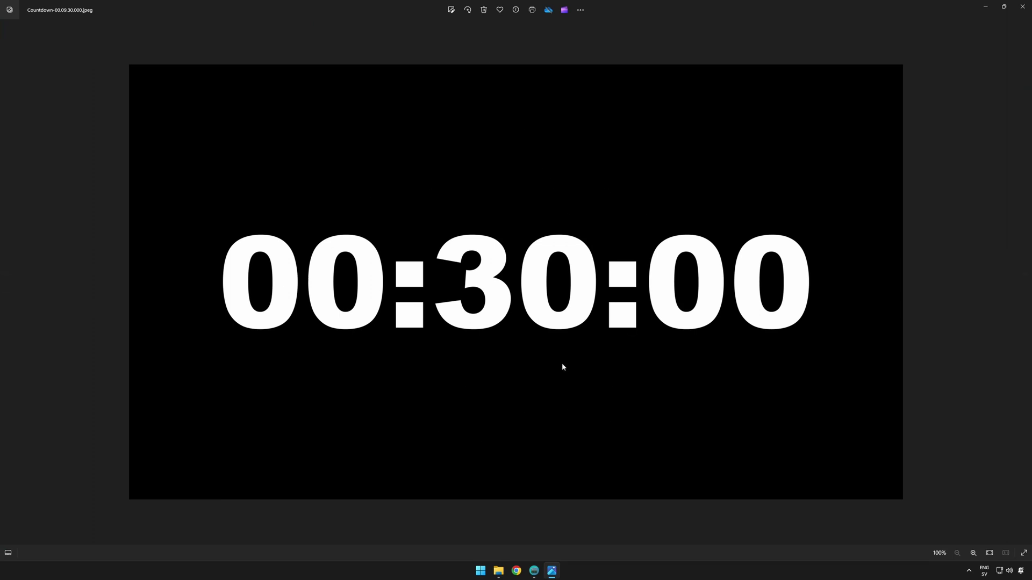
# Close Photos, set LosslessCut's output rotation to 90°, and enlarge the editor window
pyautogui.click(1023, 7)
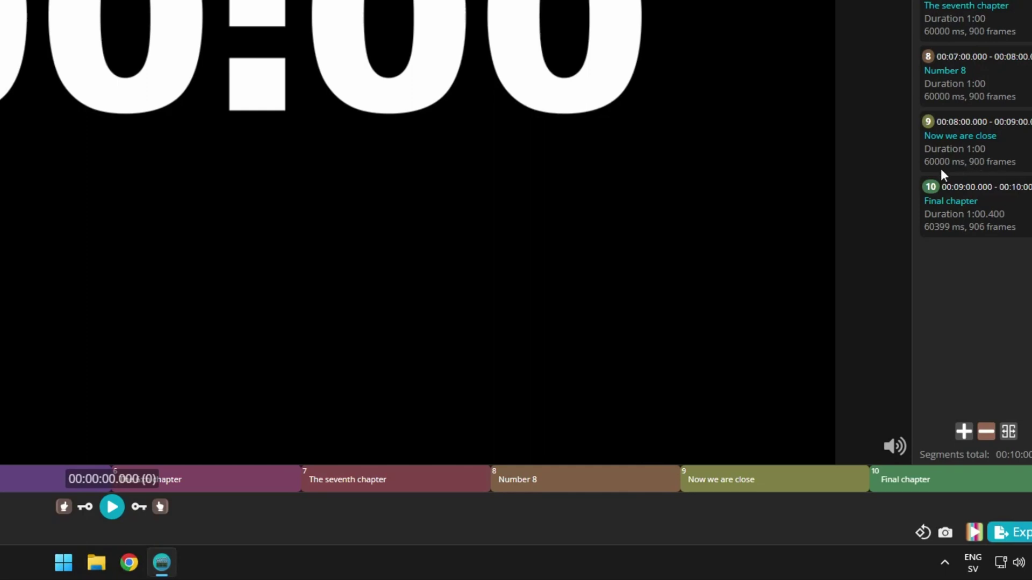
pyautogui.click(922, 533)
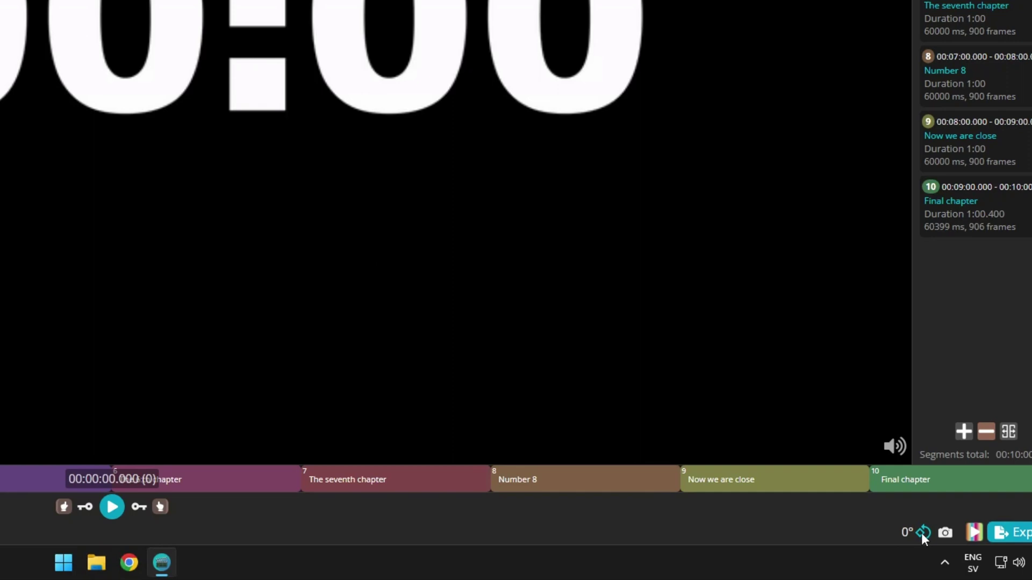
pyautogui.click(921, 533)
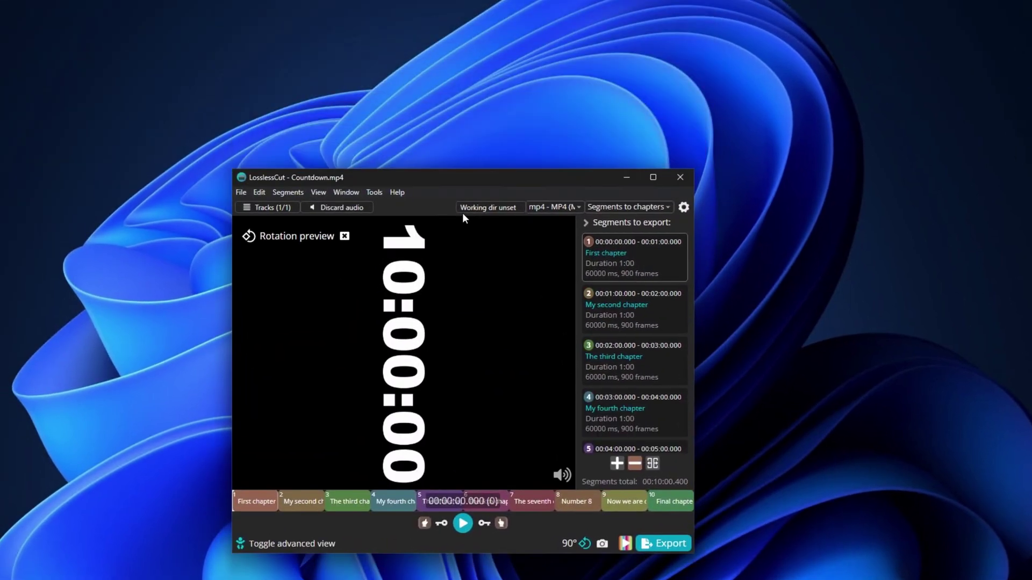
pyautogui.moveTo(472, 170); pyautogui.dragTo(536, 27)
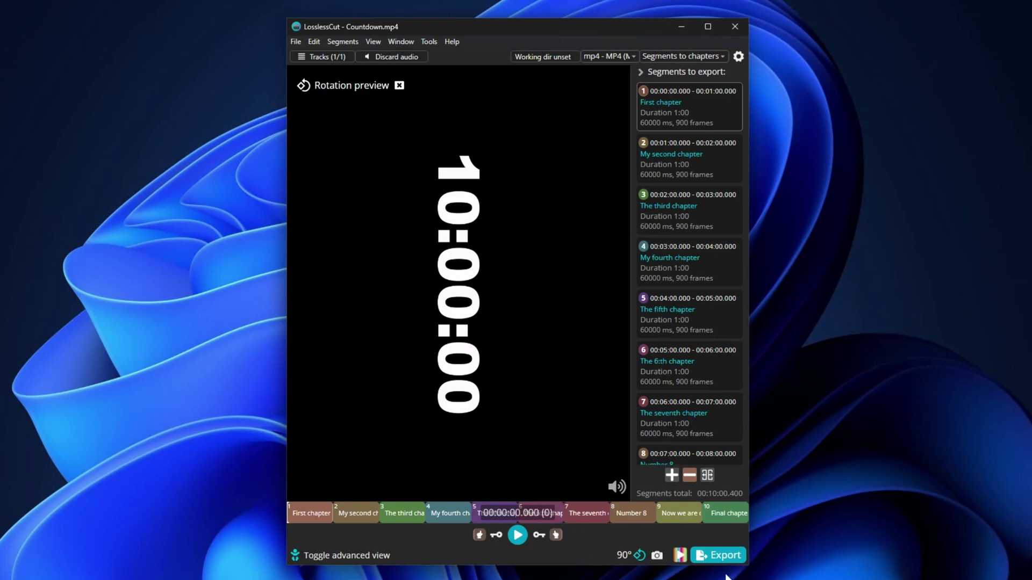
# Export the rotated video as Countdown-00.00.00.000-00.10.00.400.mp4 and show it in its folder
pyautogui.click(720, 556)
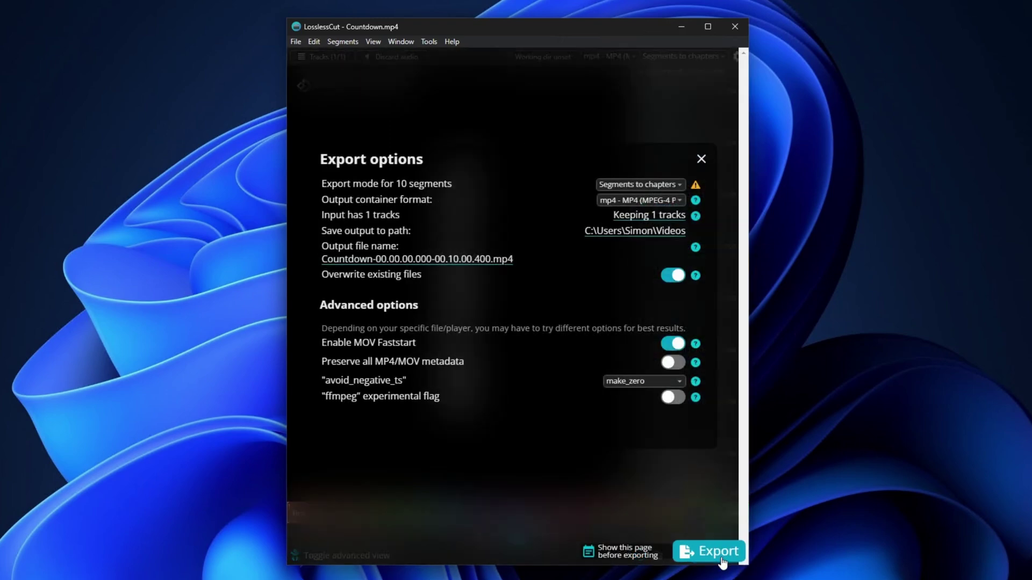
pyautogui.click(716, 558)
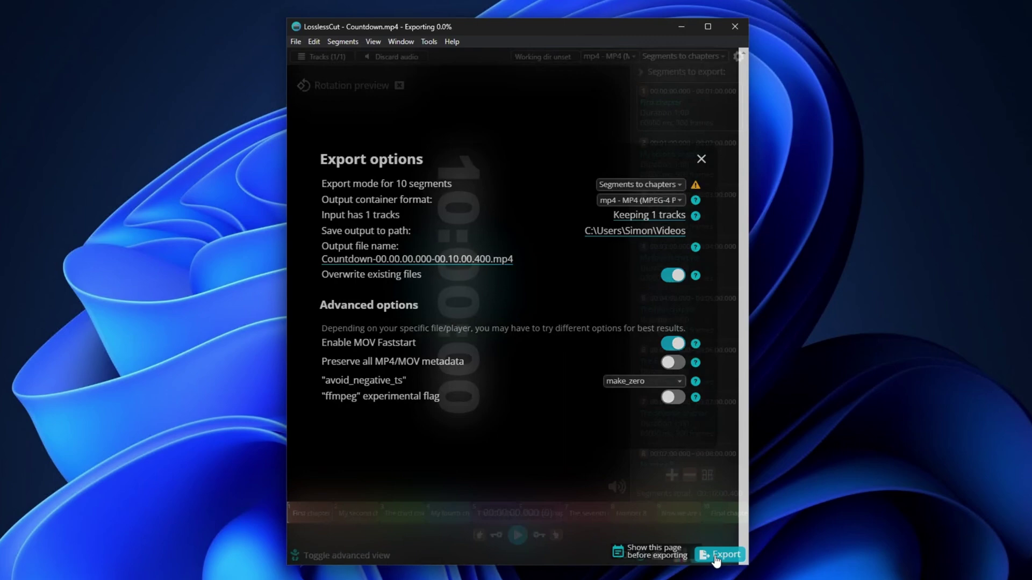
pyautogui.click(333, 349)
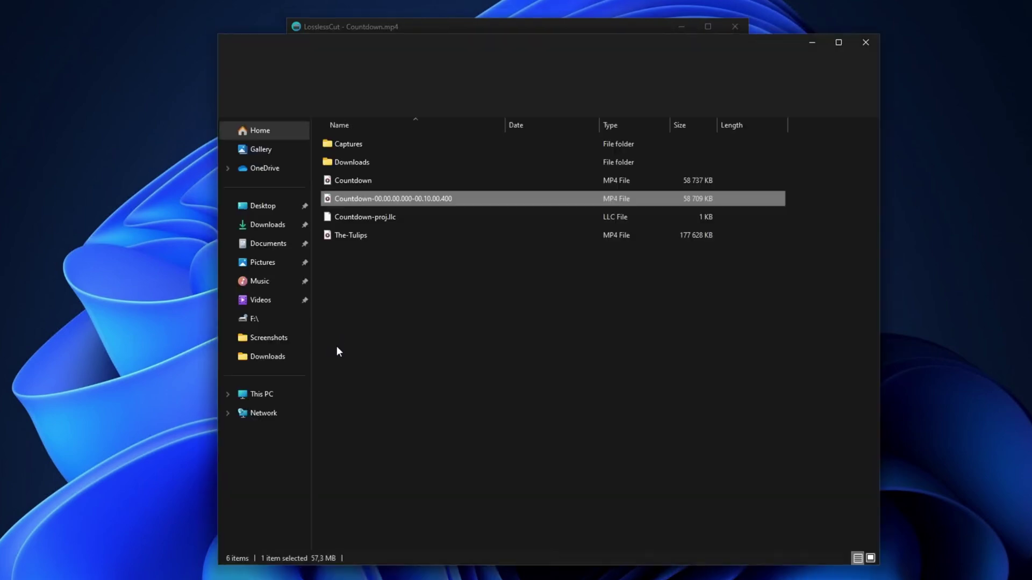